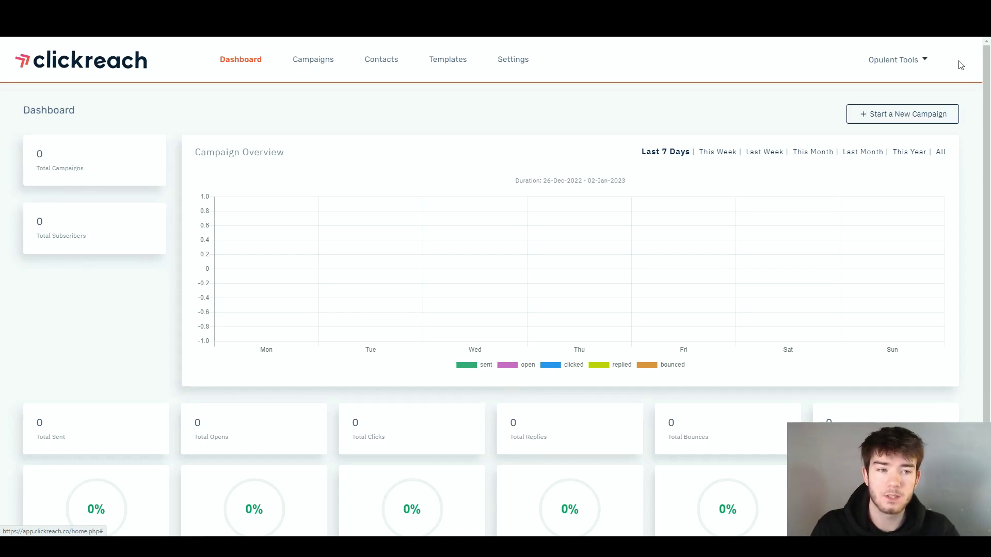
Look over the account menu options and the dashboard's campaign overview and rate statistics.
left_click(925, 62)
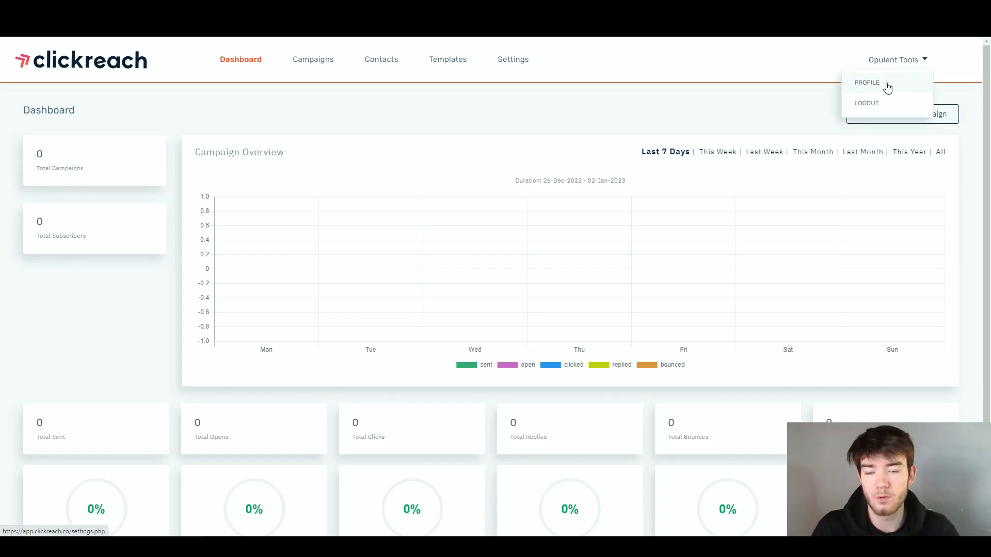
left_click(803, 77)
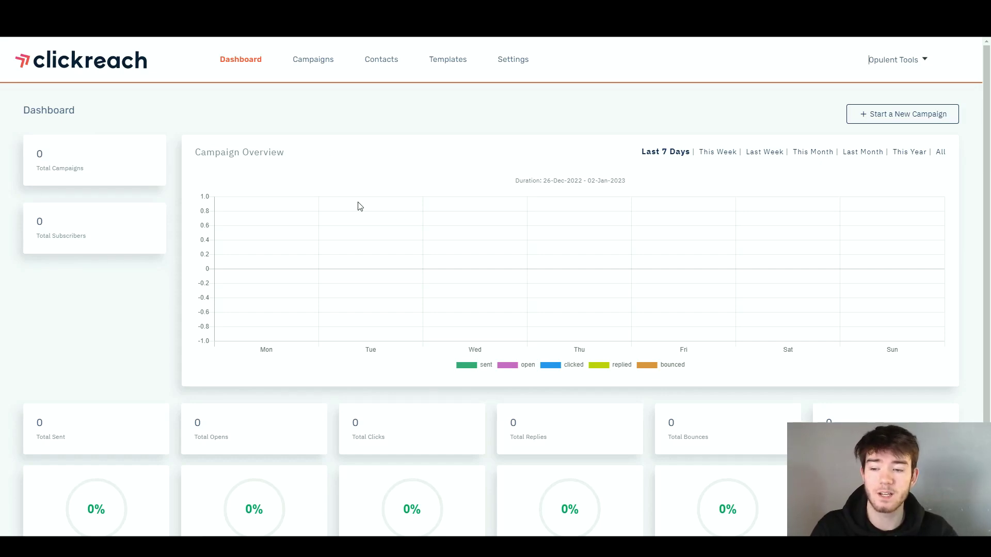
scroll(360, 209, "down", 1)
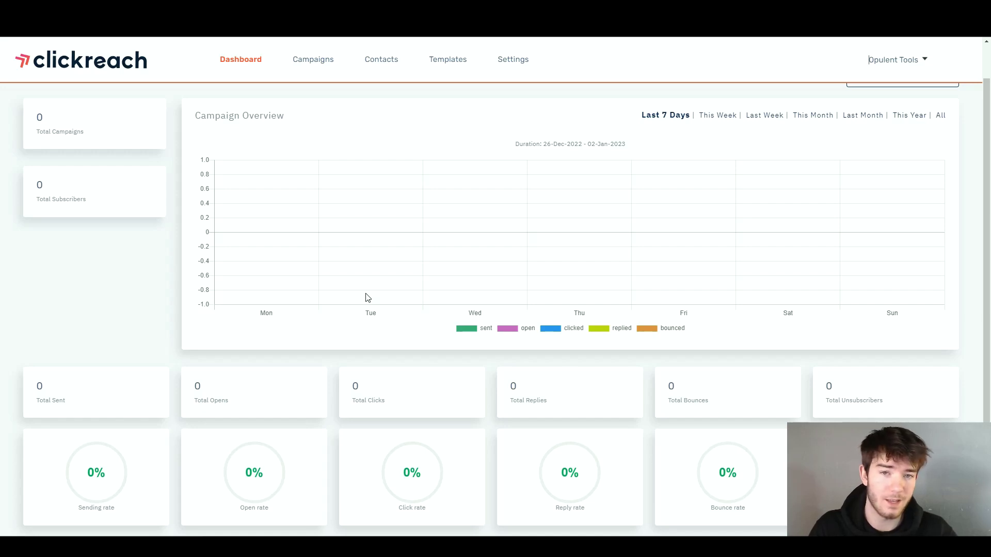
scroll(113, 128, "up", 1)
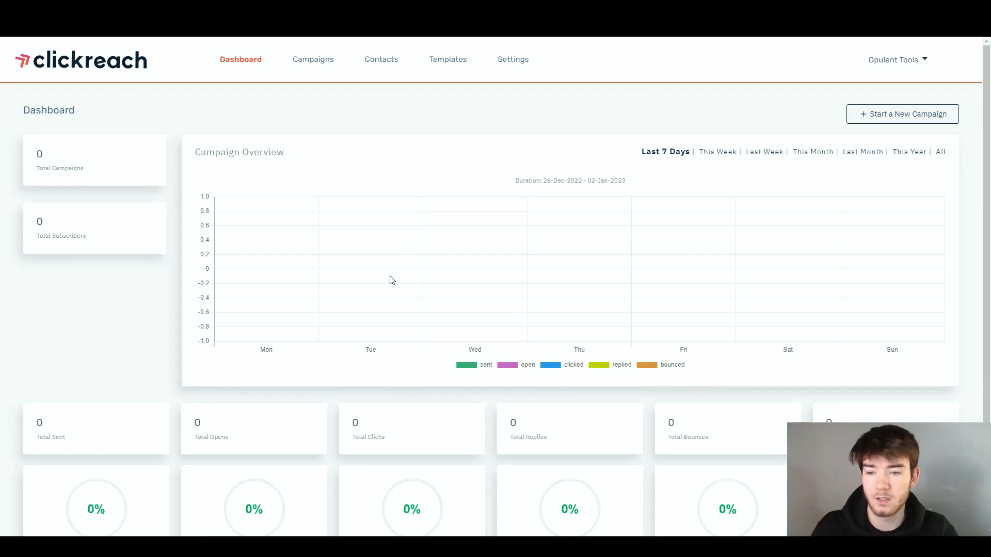
scroll(320, 335, "down", 1)
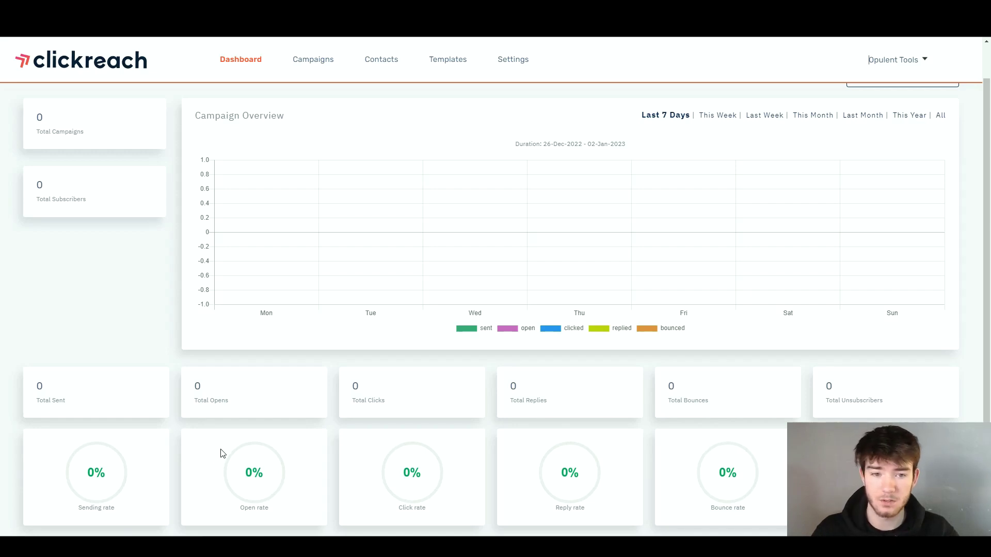
scroll(375, 434, "up", 1)
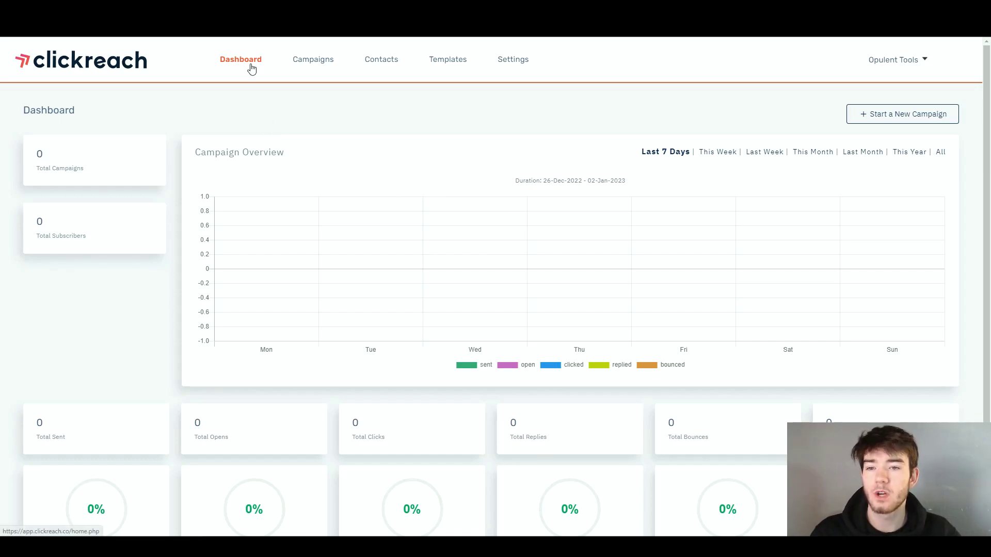
Start a new campaign and name it "Reviews".
left_click(314, 61)
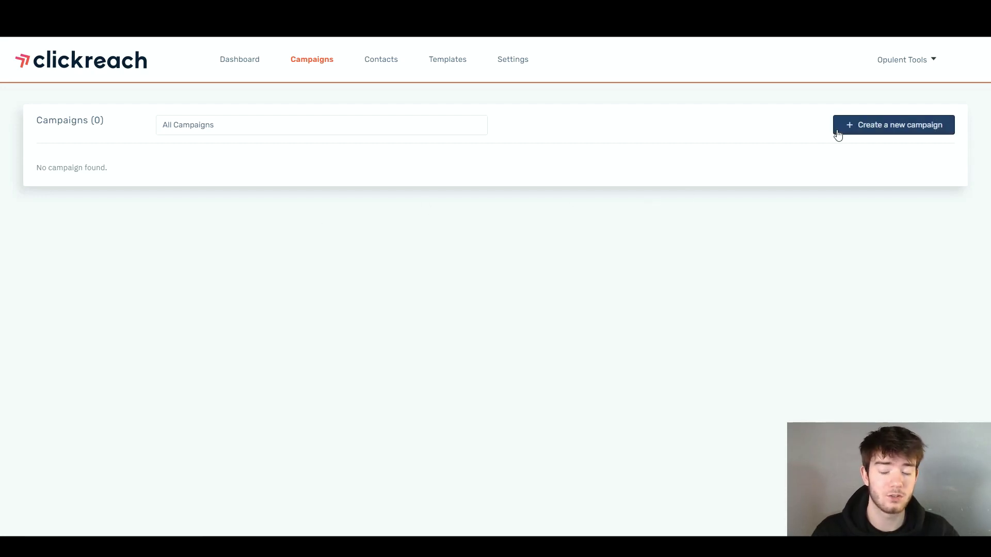
left_click(882, 133)
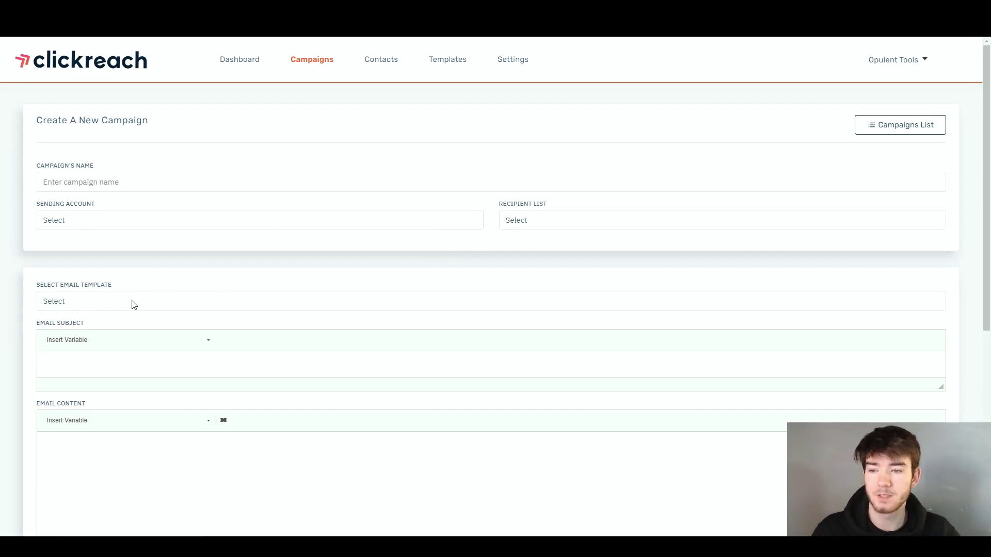
left_click(125, 187)
type("Reviews")
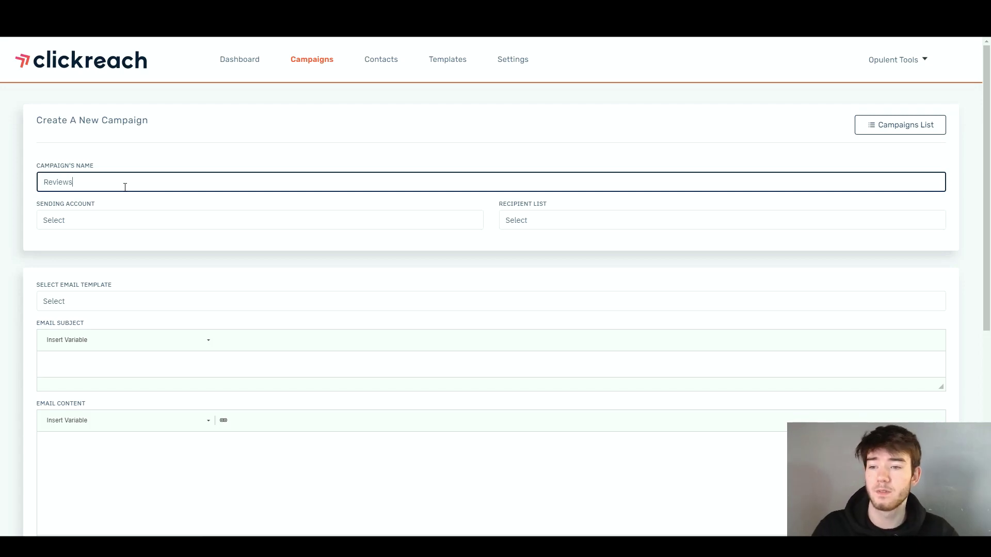
Check the available choices for the campaign's sending account, recipient list and email template.
left_click(103, 223)
left_click(106, 224)
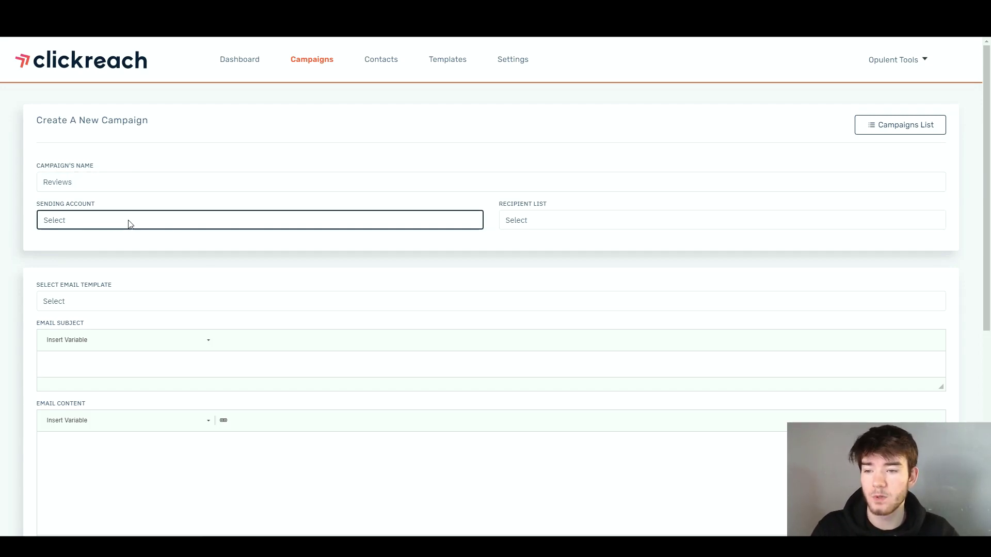
left_click(517, 219)
left_click(519, 220)
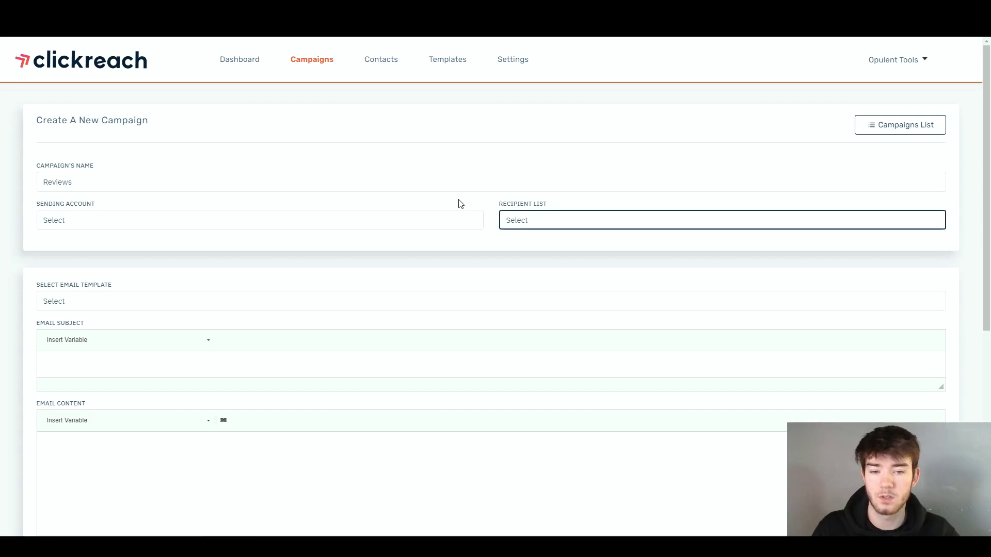
scroll(289, 224, "down", 1)
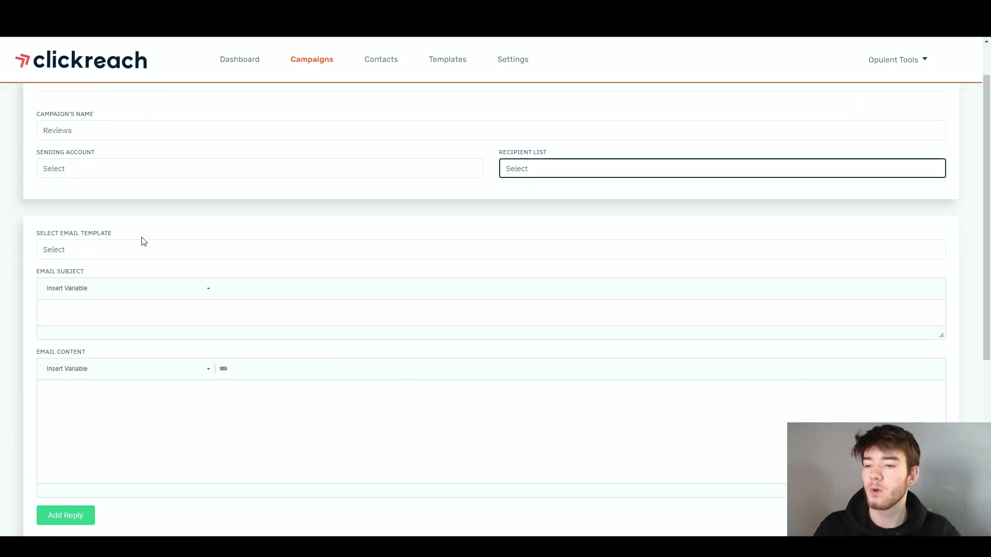
left_click(79, 249)
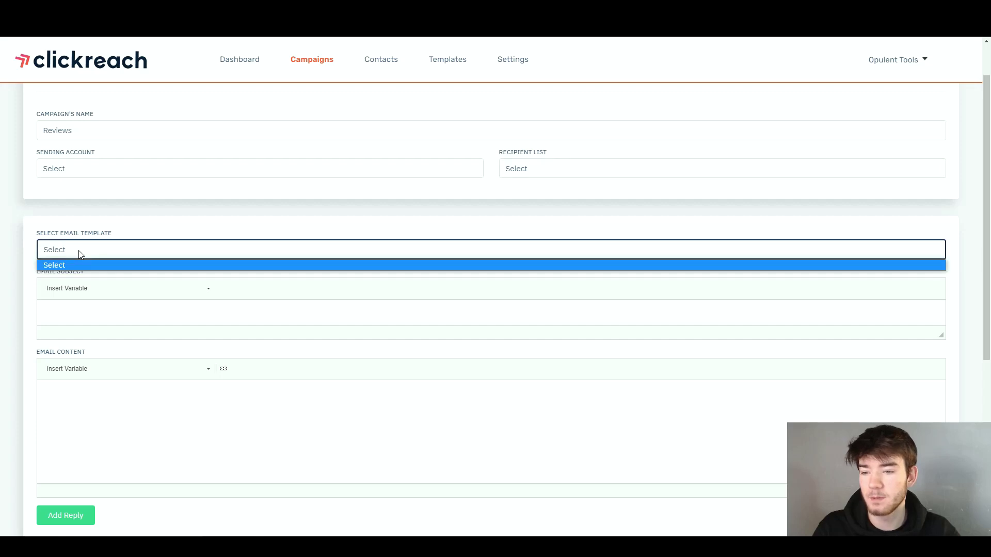
left_click(79, 253)
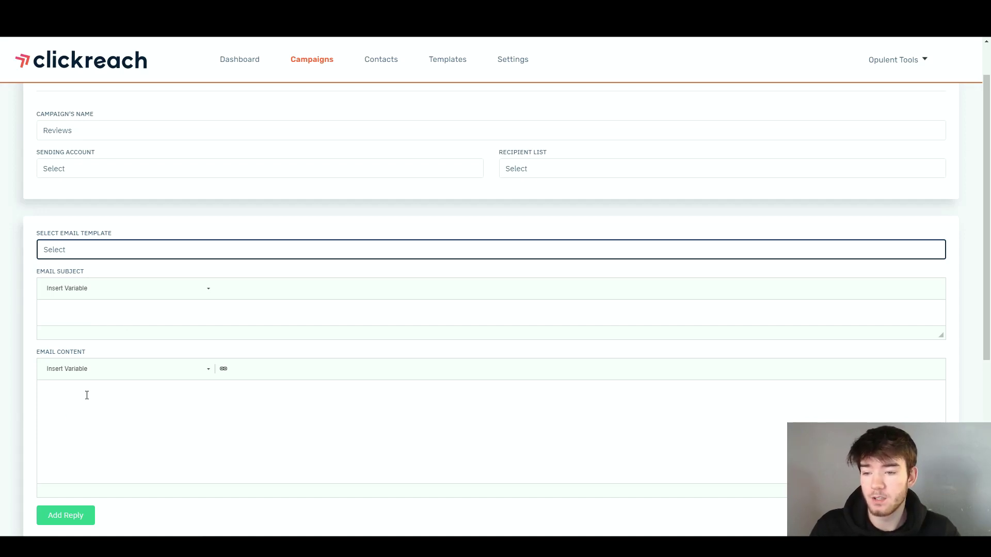
Enter "Phone Business" as the email subject and "New stock is being ordered" as the email content.
left_click(106, 310)
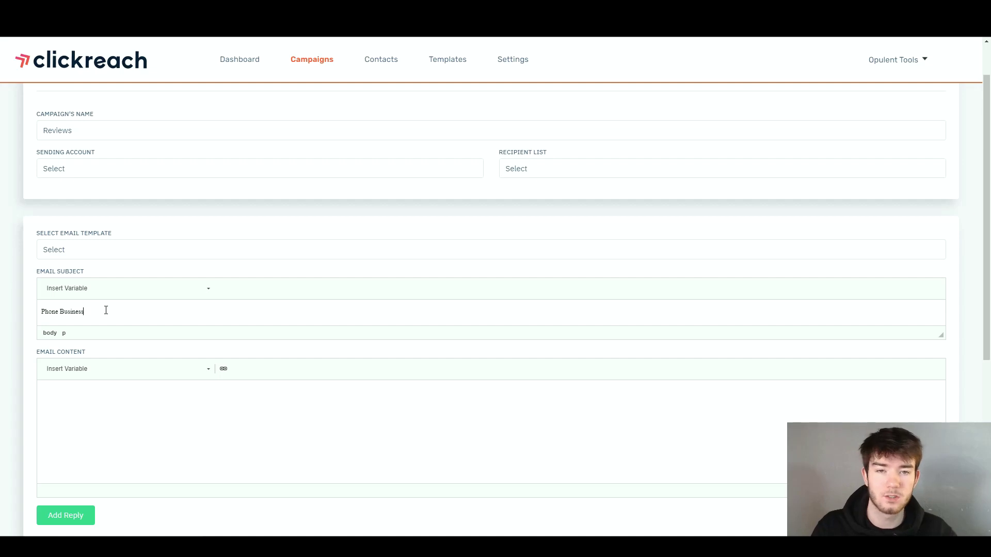
left_click(94, 392)
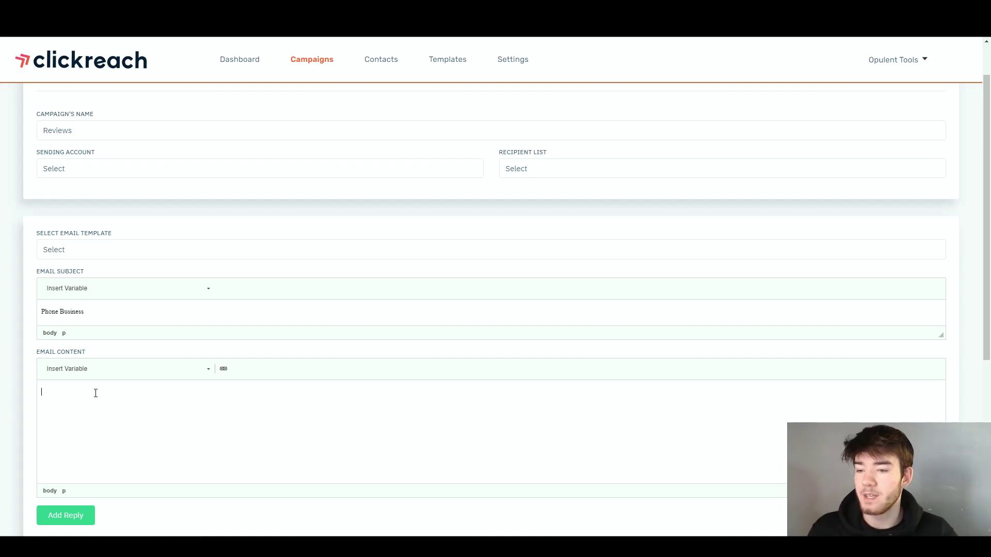
scroll(129, 369, "down", 1)
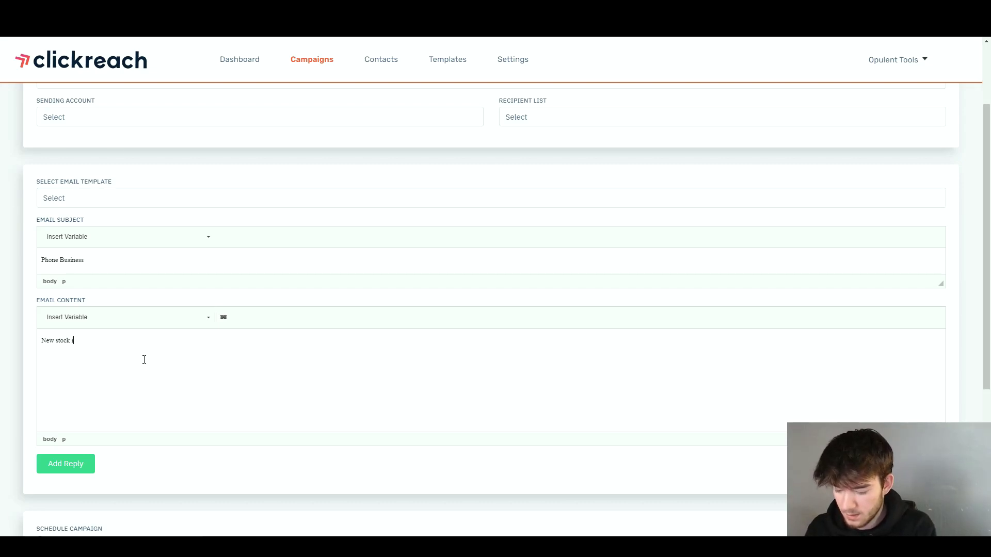
type("New stock is being ordered")
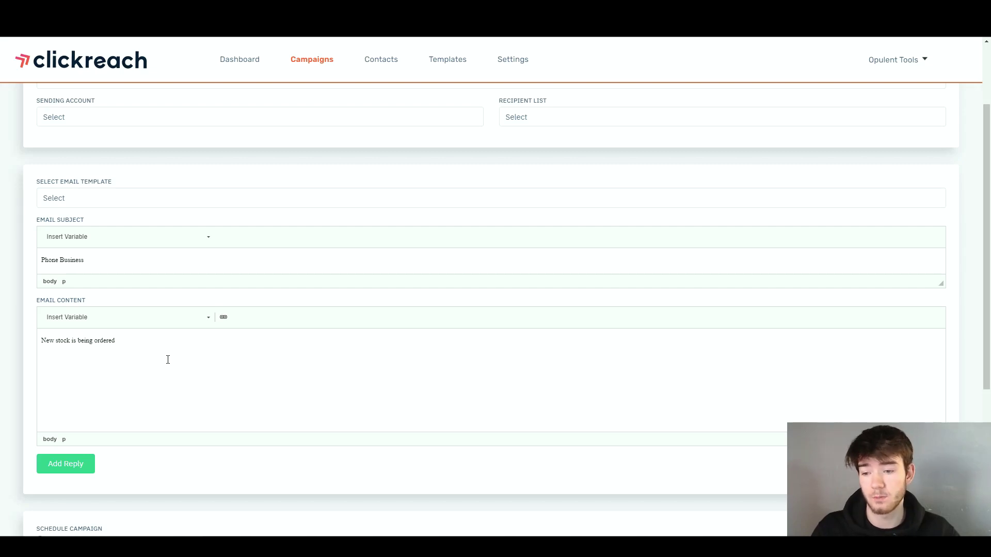
Try scheduling the campaign to run continuously with the launch date 02-03-2023.
scroll(168, 359, "down", 1)
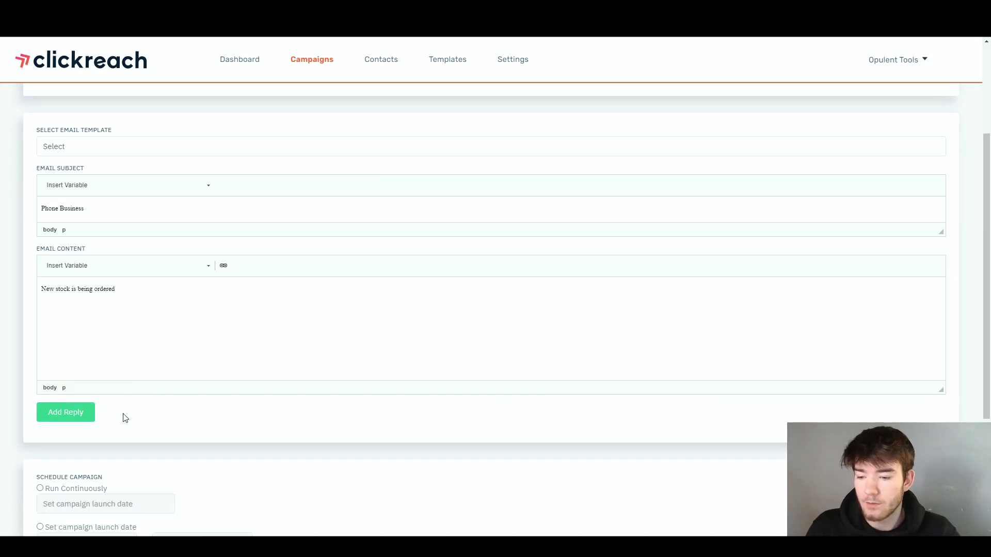
scroll(146, 413, "down", 3)
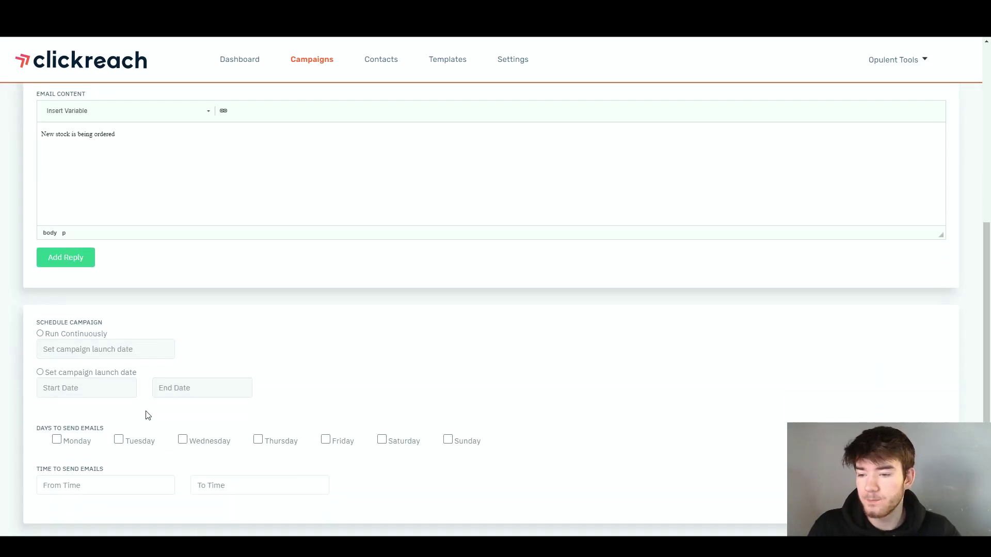
scroll(177, 346, "down", 1)
left_click(166, 315)
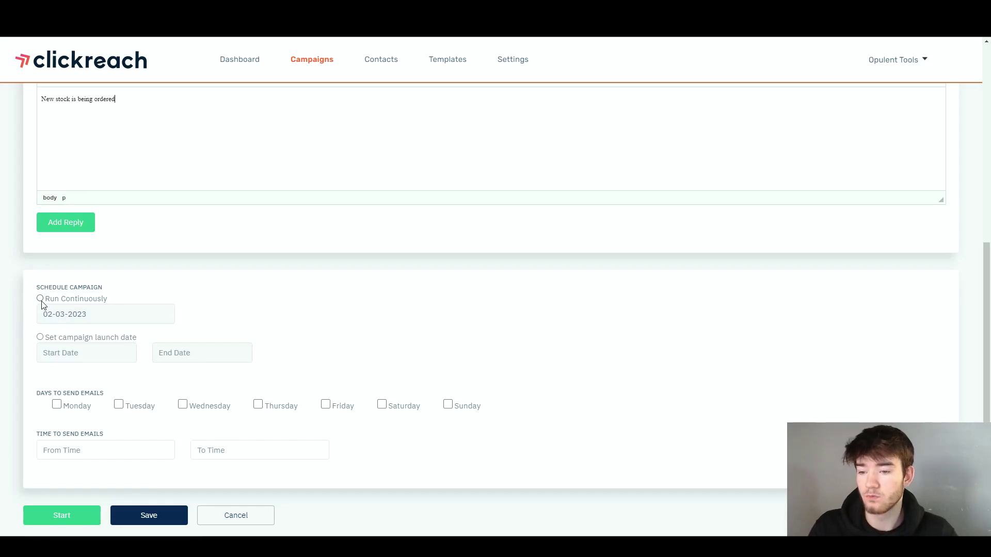
left_click(88, 317)
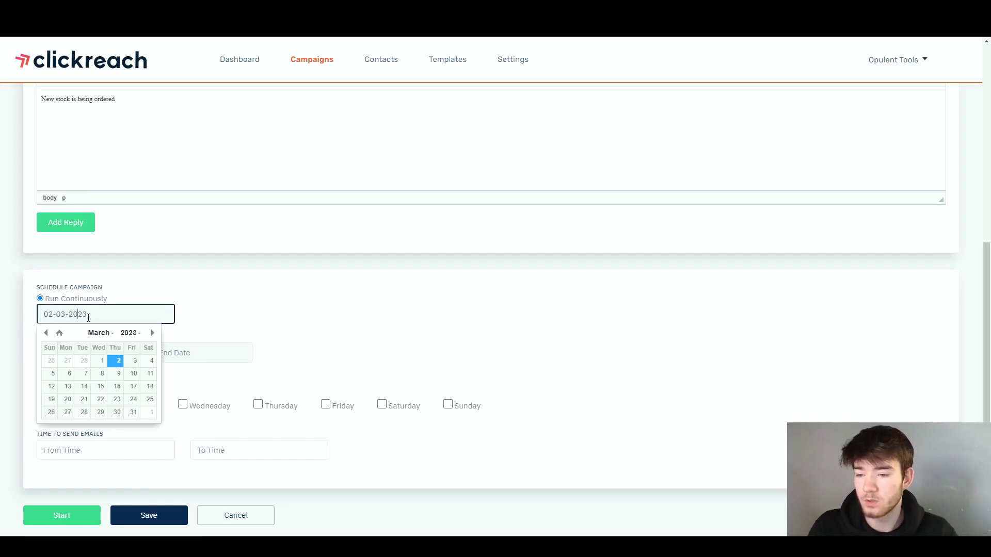
left_click(268, 302)
left_click(78, 310)
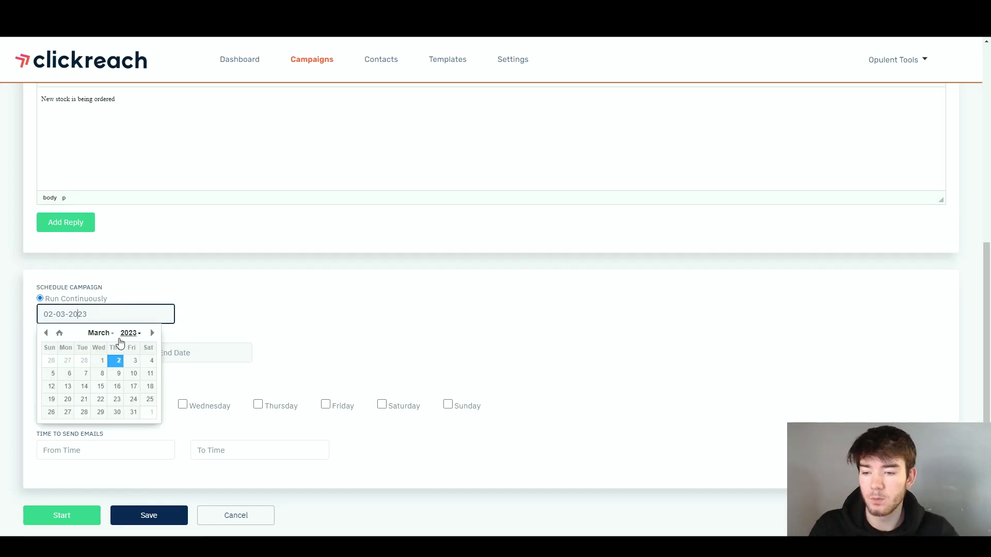
left_click(206, 313)
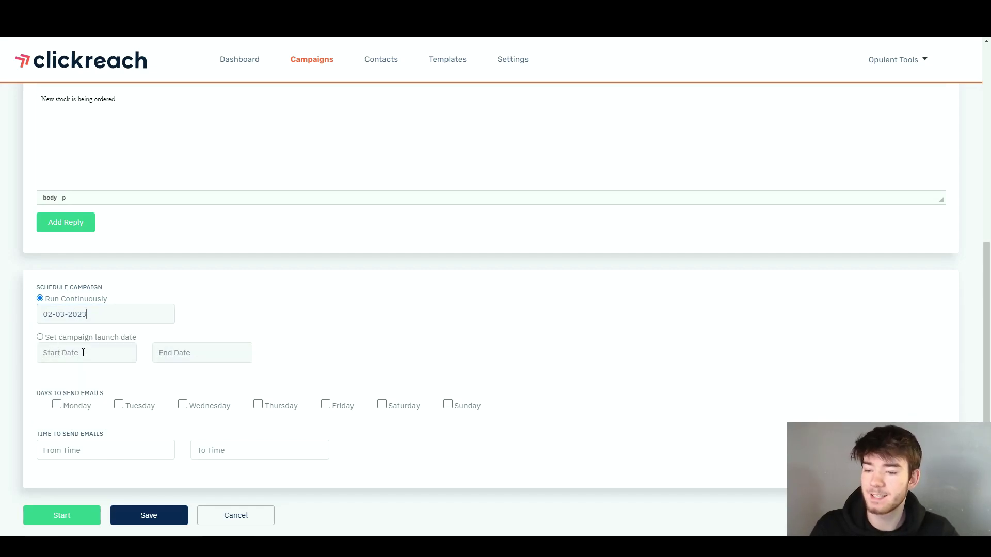
Switch the campaign schedule to the option with a set campaign launch date.
left_click(40, 338)
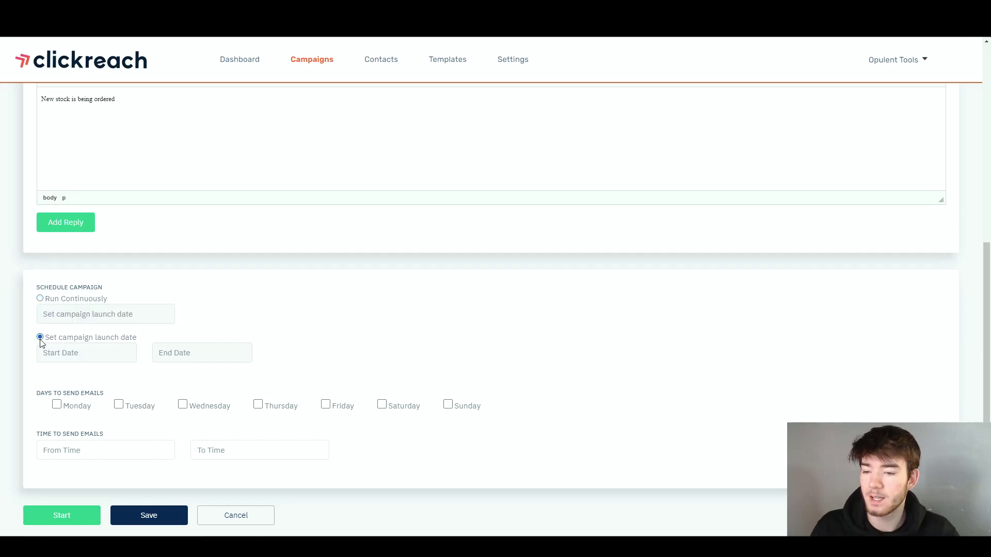
left_click(100, 354)
left_click(253, 332)
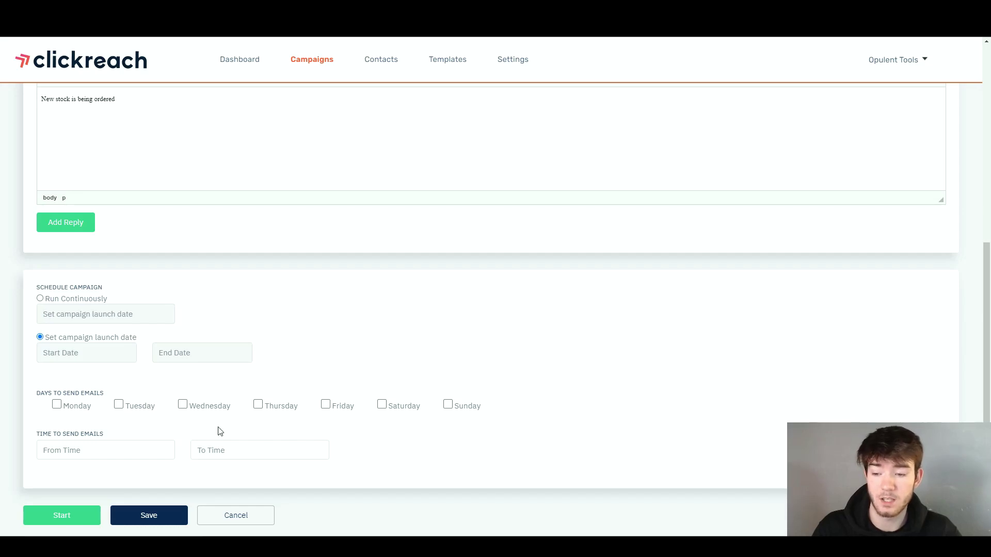
left_click(70, 452)
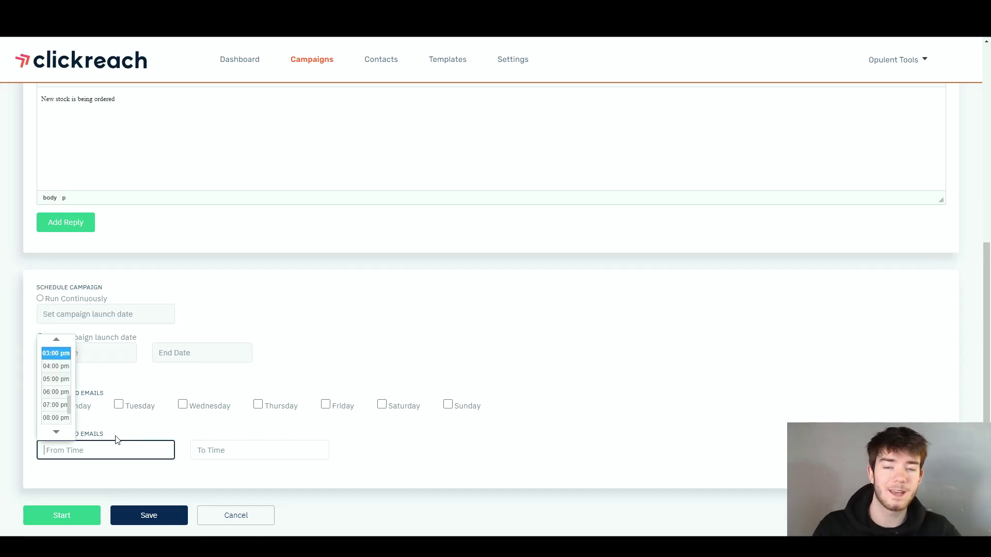
left_click(129, 425)
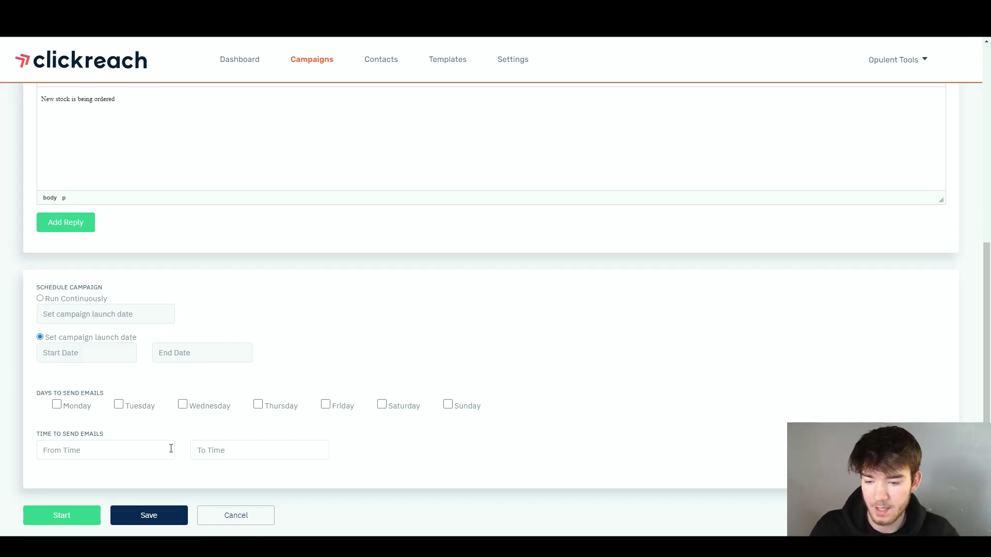
left_click(201, 450)
left_click(322, 431)
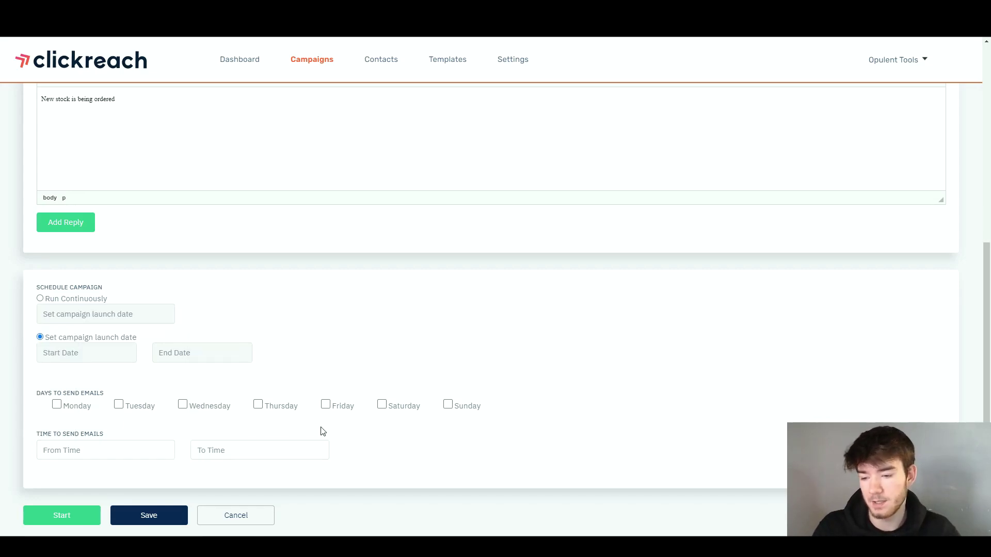
Set the campaign's start date to 04-01-2023 and choose Tuesday and Friday as the days to send emails.
left_click(84, 354)
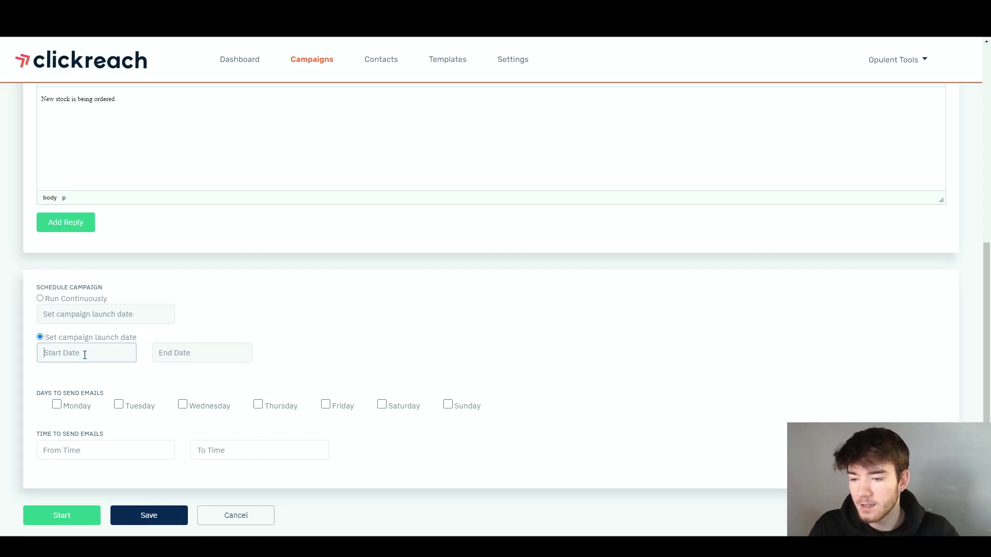
left_click(99, 398)
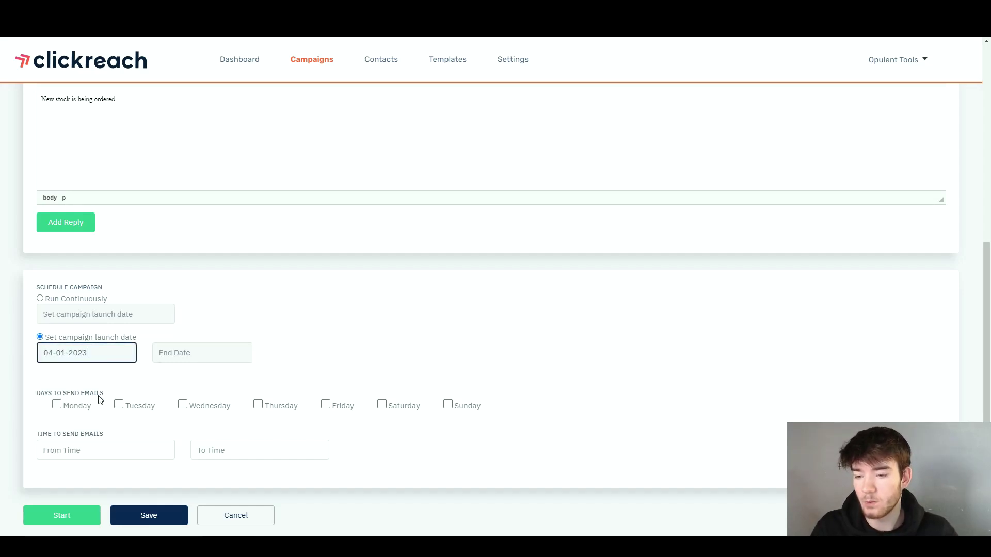
left_click(119, 405)
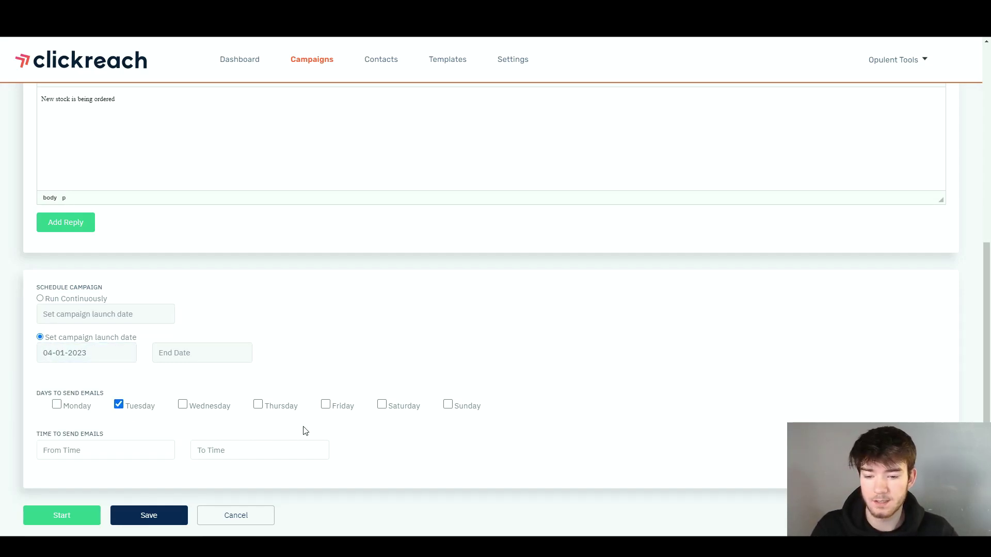
Set the email sending time from 05:00 pm to 07:00 pm and save the campaign.
left_click(112, 452)
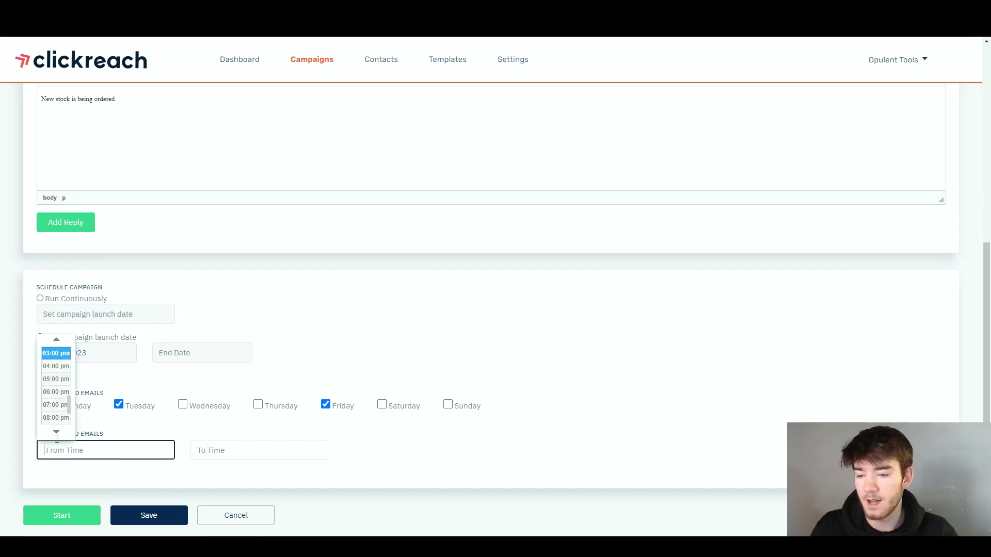
left_click(57, 379)
left_click(248, 445)
left_click(210, 405)
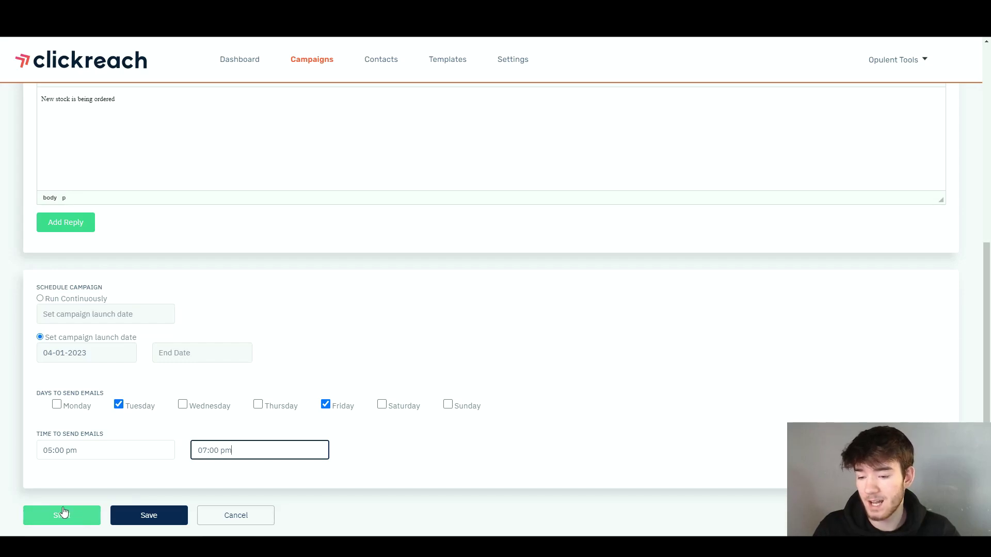
left_click(177, 516)
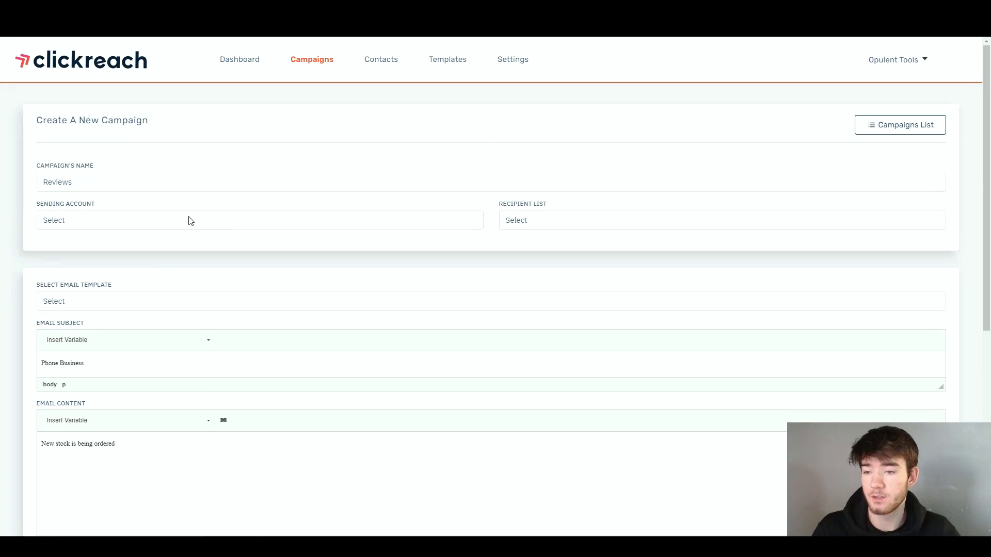
Cancel the new campaign and check the filter options for the contact lists.
scroll(252, 303, "down", 7)
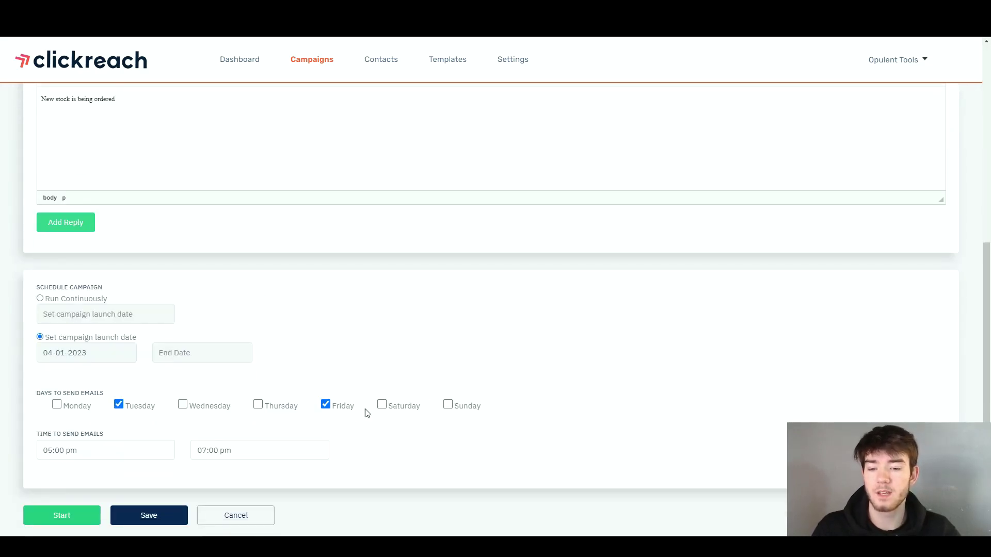
left_click(234, 518)
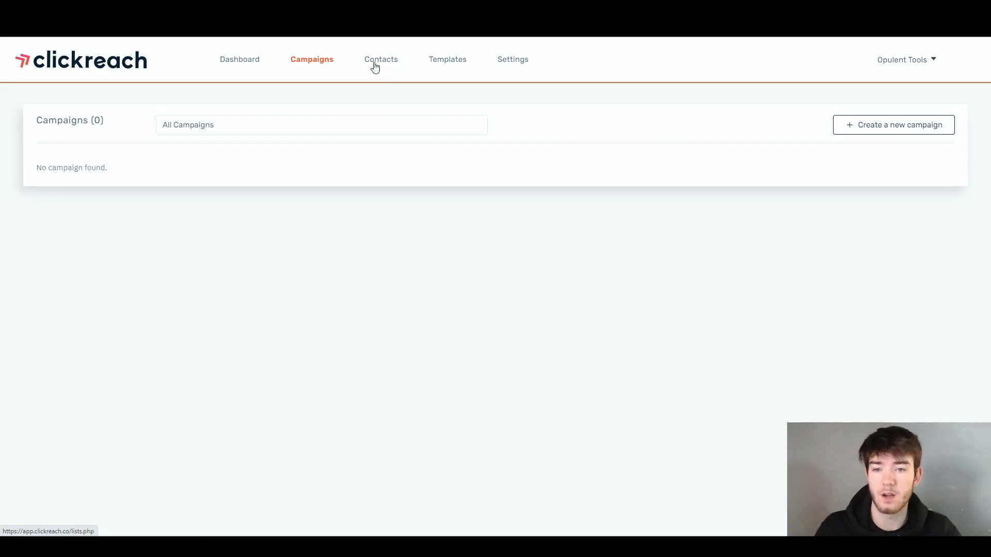
left_click(390, 66)
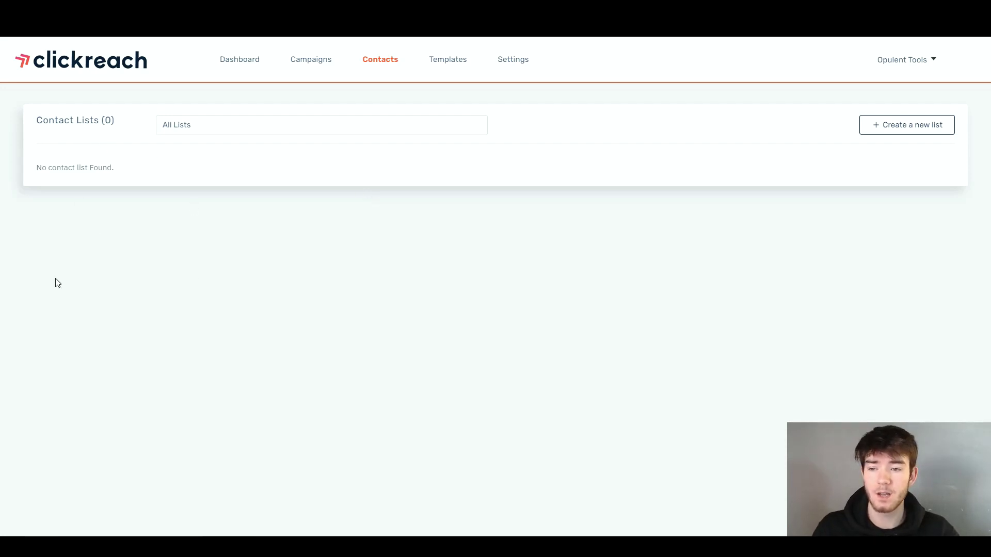
left_click(392, 136)
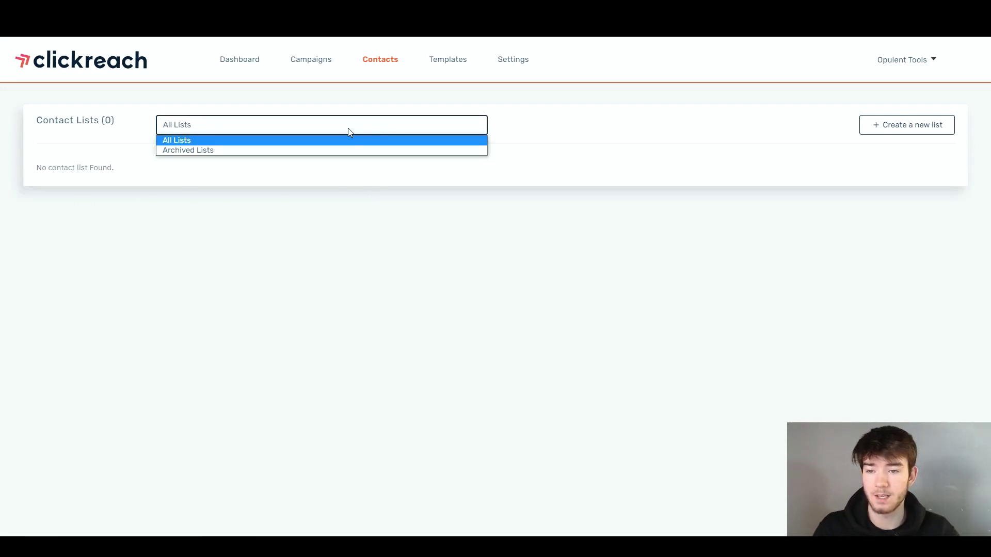
left_click(252, 120)
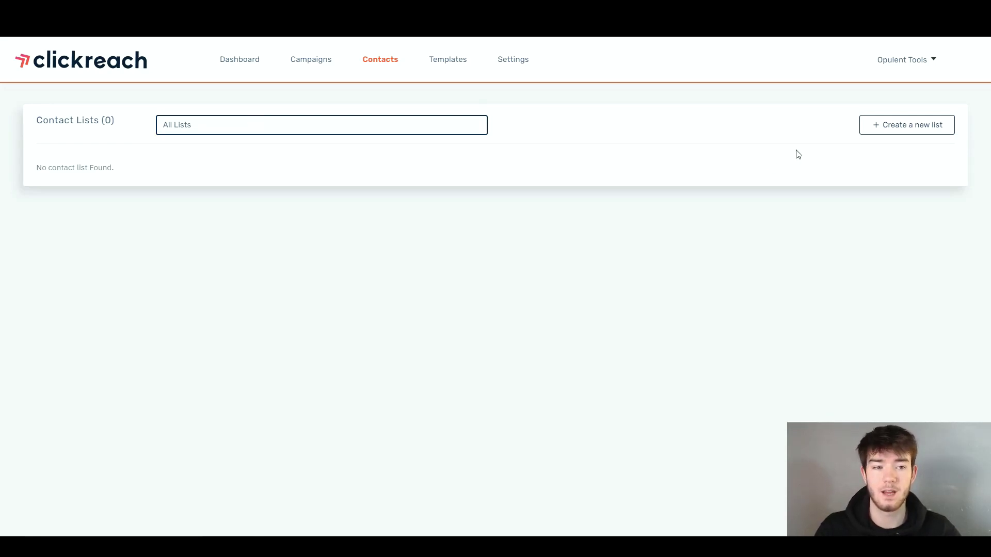
Create and save a contact list named "List name review" with the details "Reviews".
left_click(896, 130)
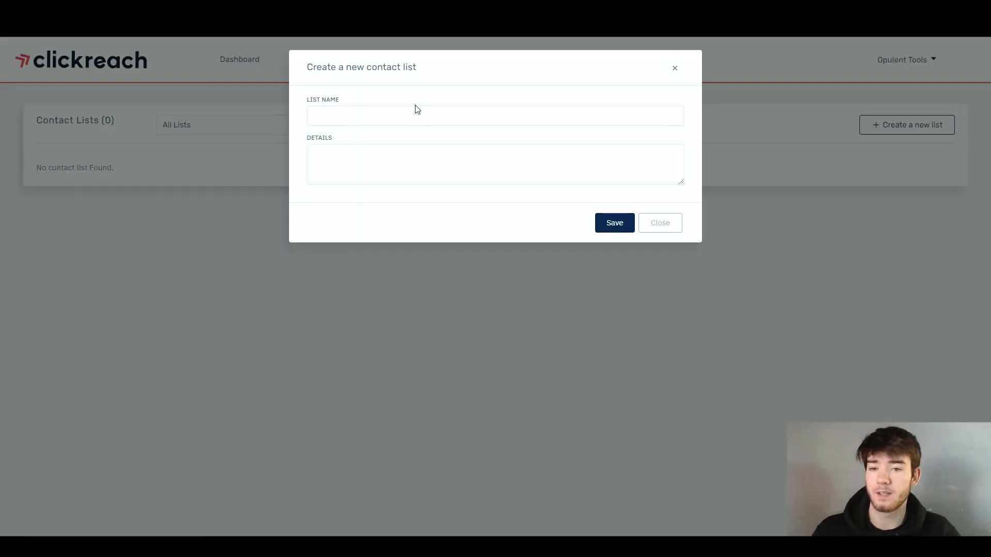
left_click(339, 117)
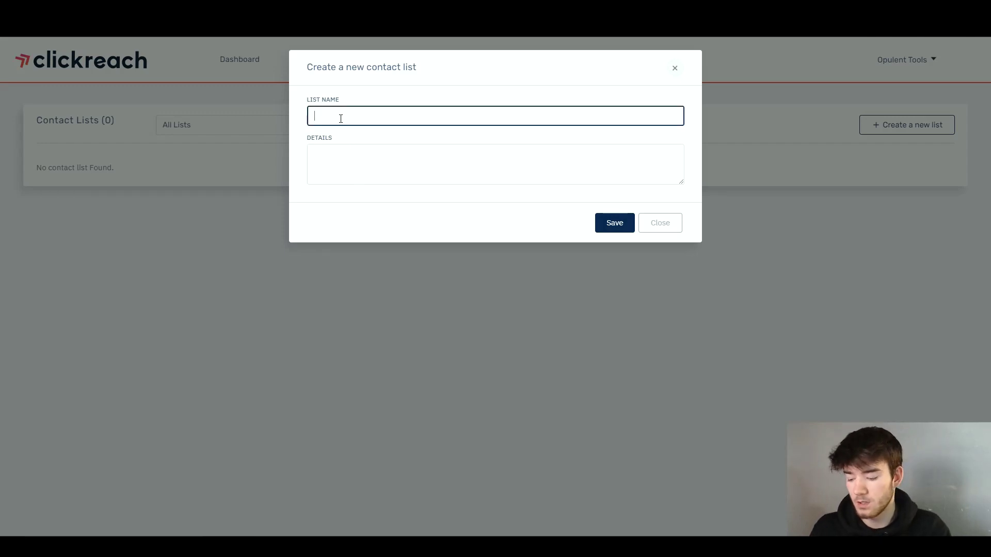
type("List ")
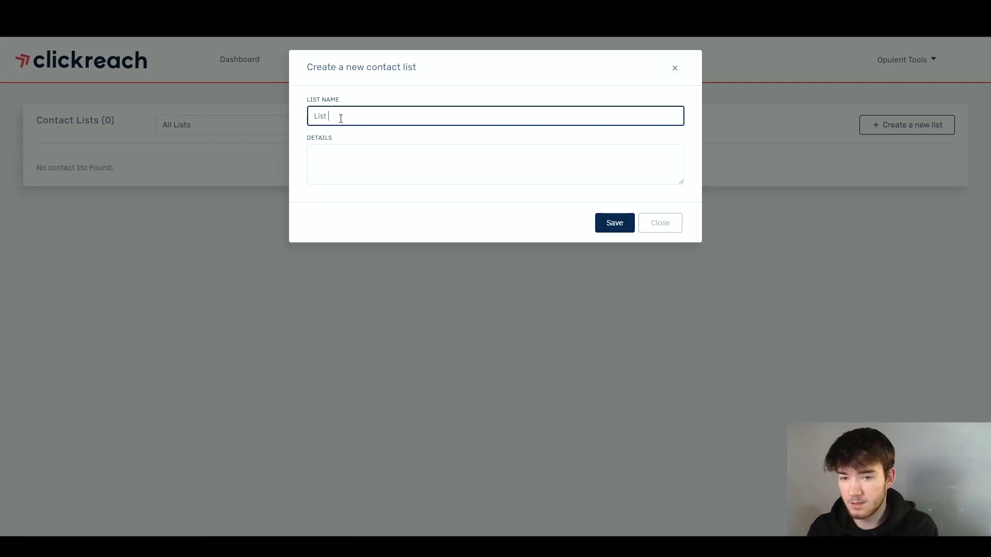
type("name review")
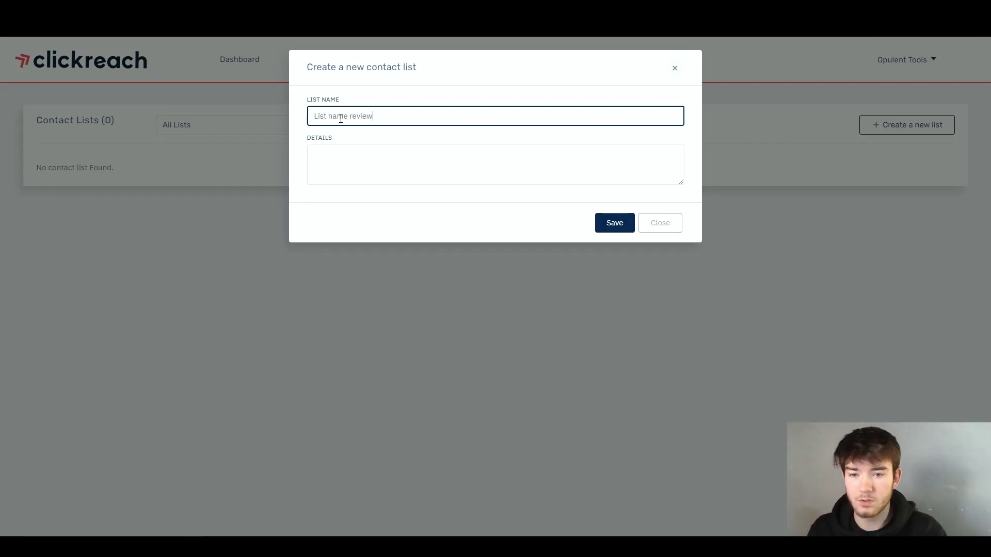
left_click(350, 148)
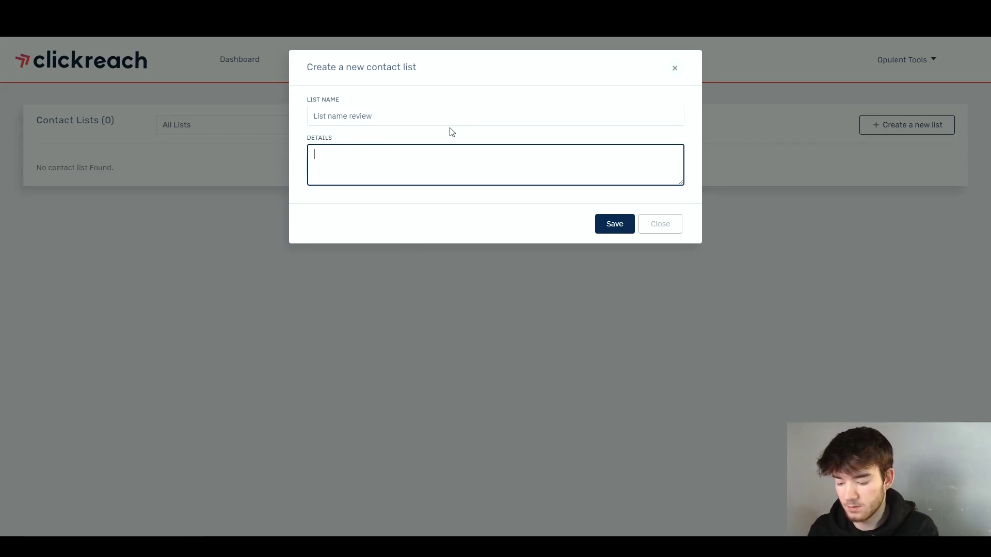
type("Reviews")
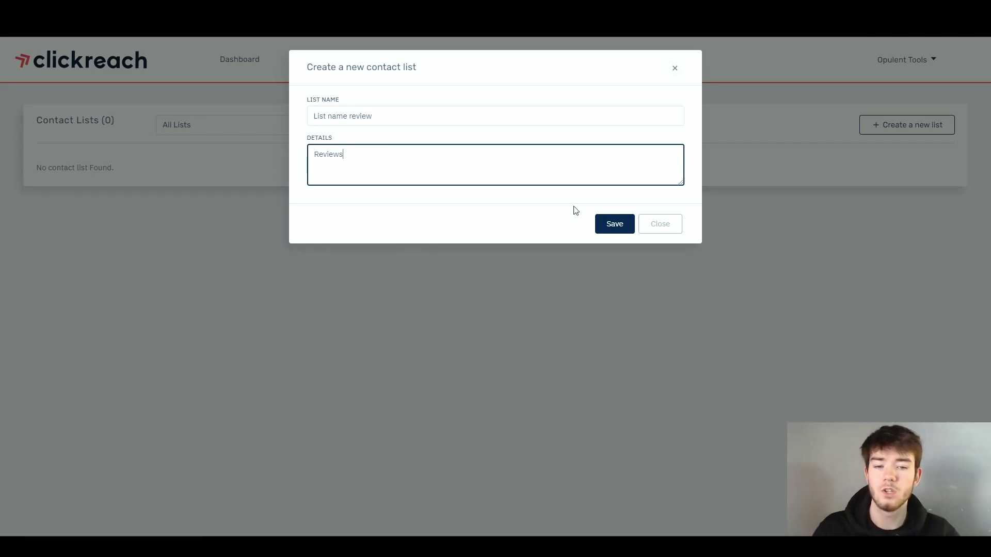
left_click(619, 227)
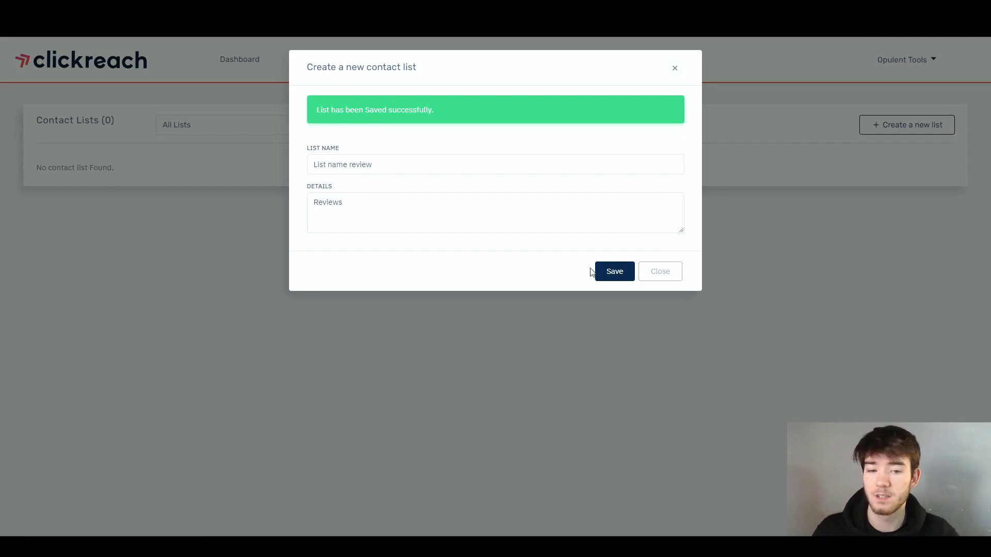
left_click(626, 272)
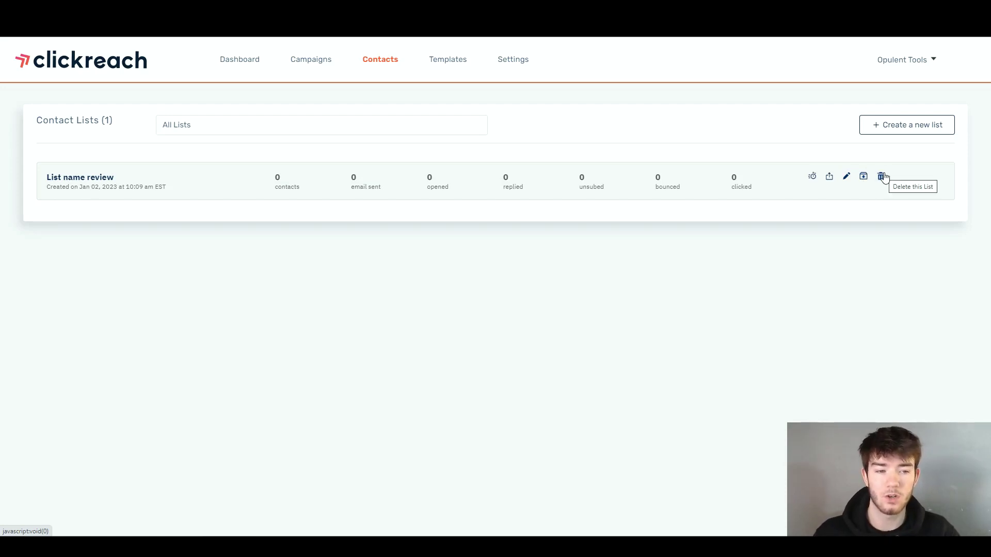
Check the edit form and the delete option of the "List name review" contact list.
left_click(846, 178)
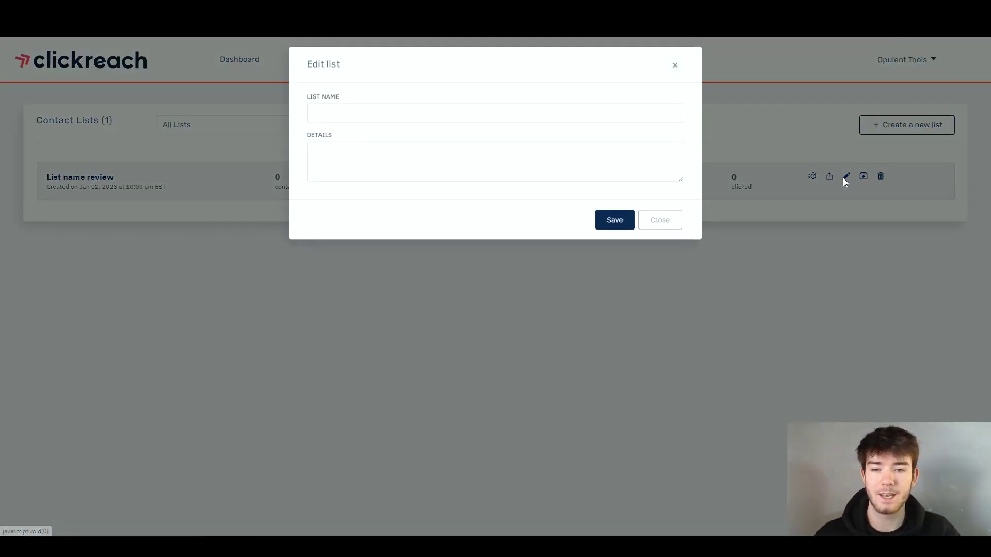
left_click(675, 69)
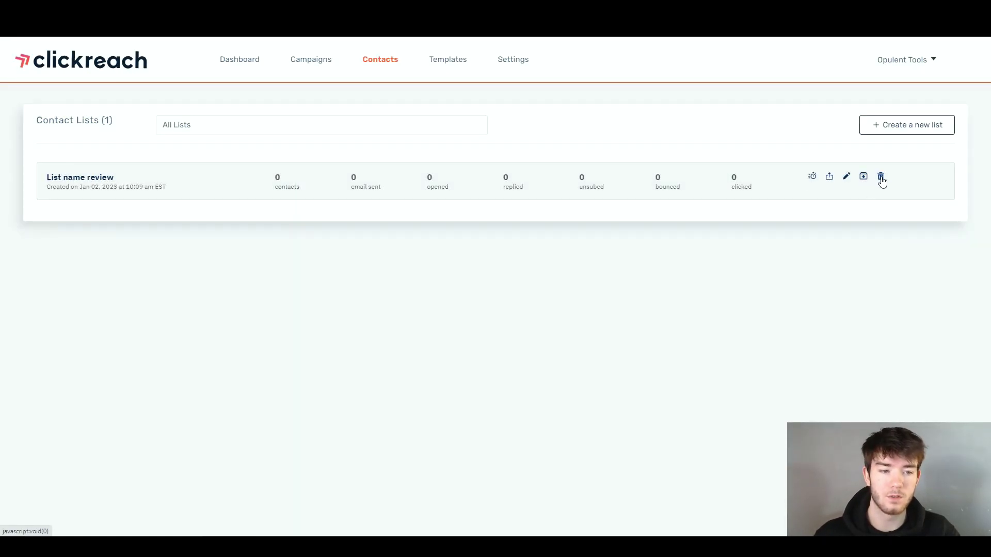
left_click(881, 177)
left_click(578, 87)
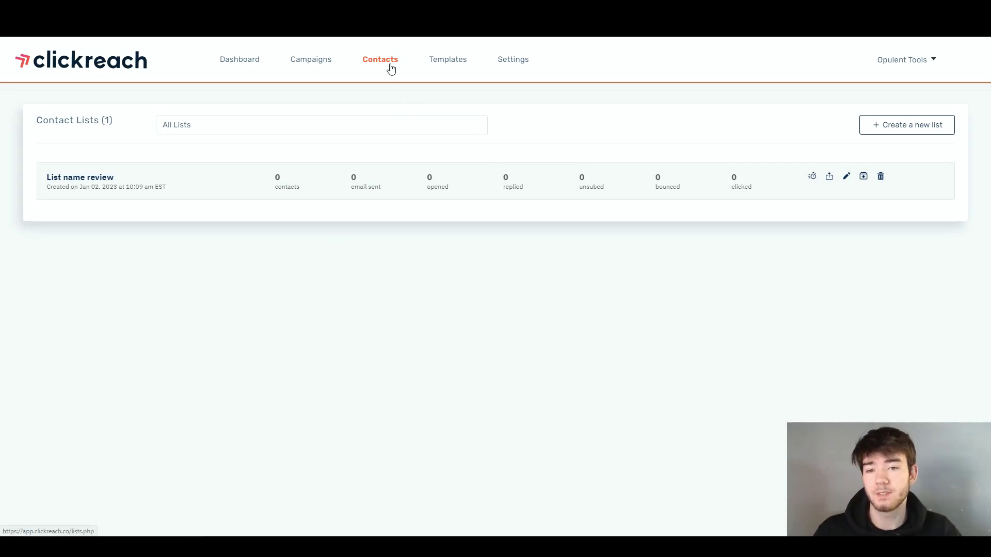
Create and save an email template labelled "Reviews" with "Reviews" as both its subject and its content.
left_click(445, 66)
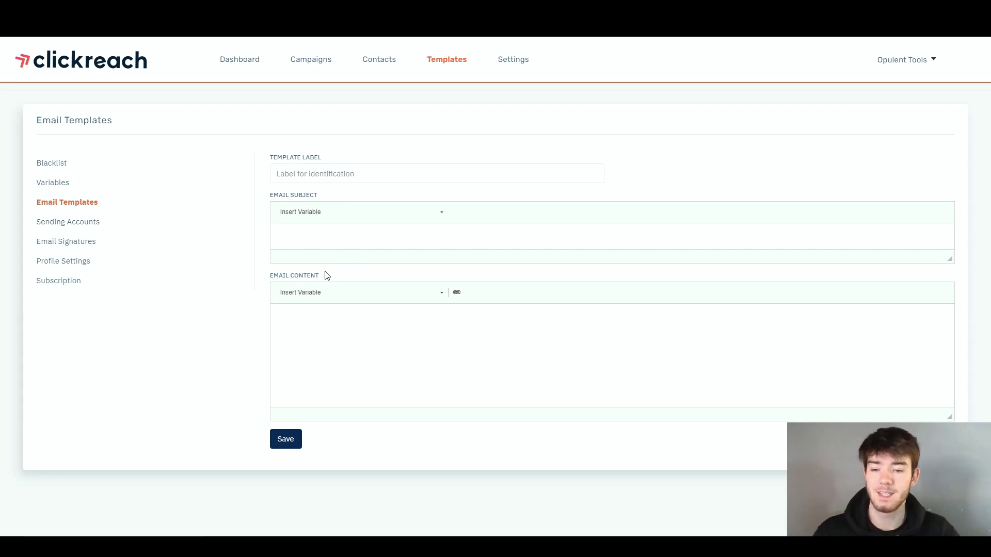
left_click(341, 179)
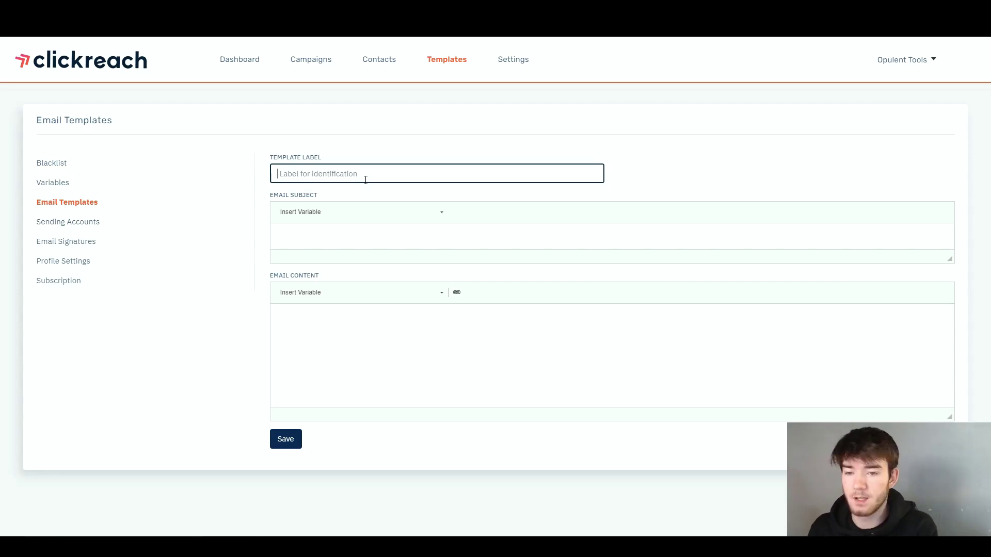
type("Reviews")
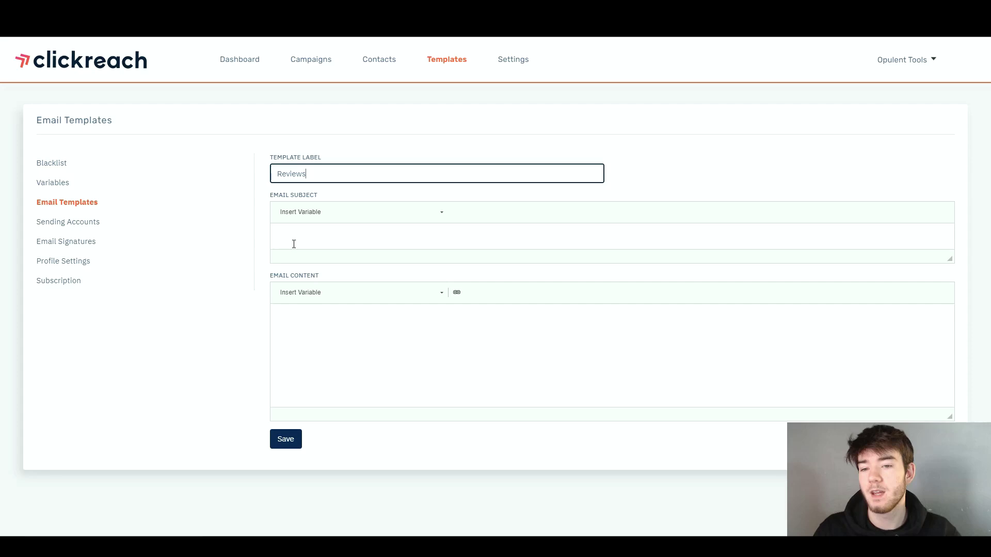
left_click(357, 238)
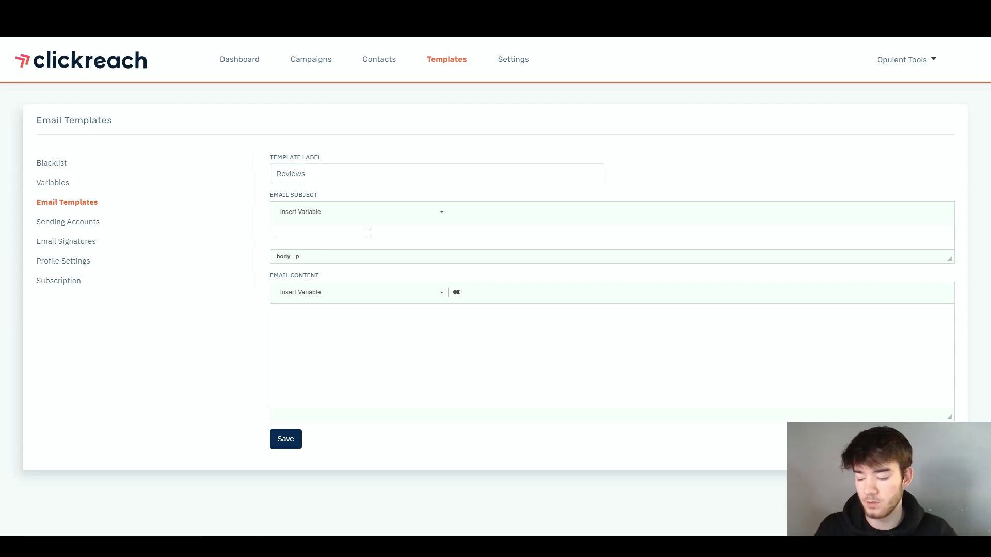
type("Re")
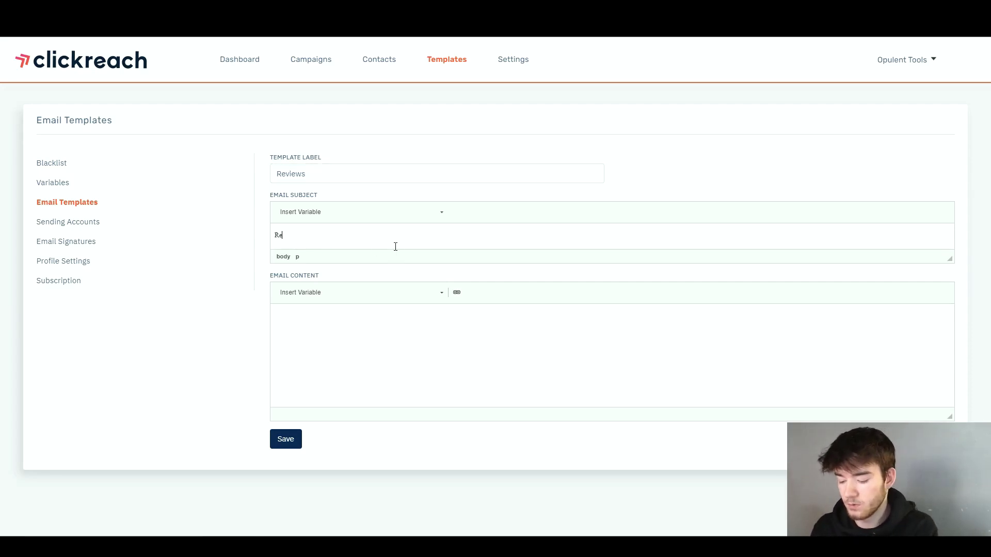
type("Reviews")
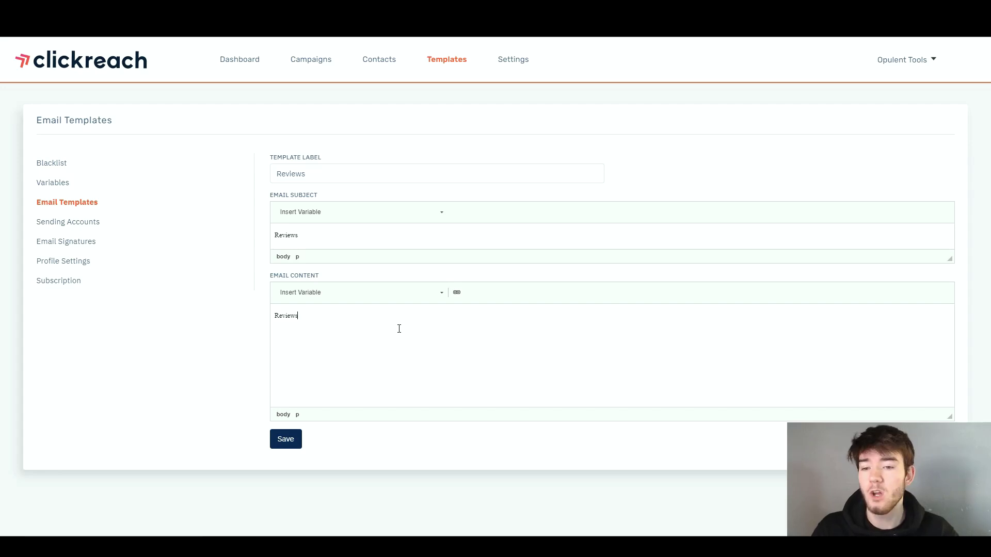
left_click(287, 442)
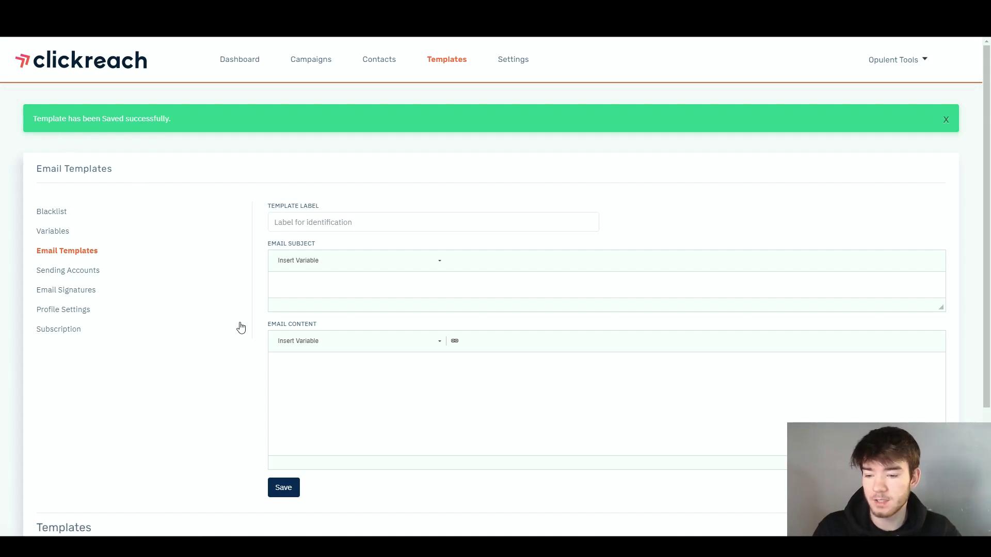
scroll(119, 443, "down", 2)
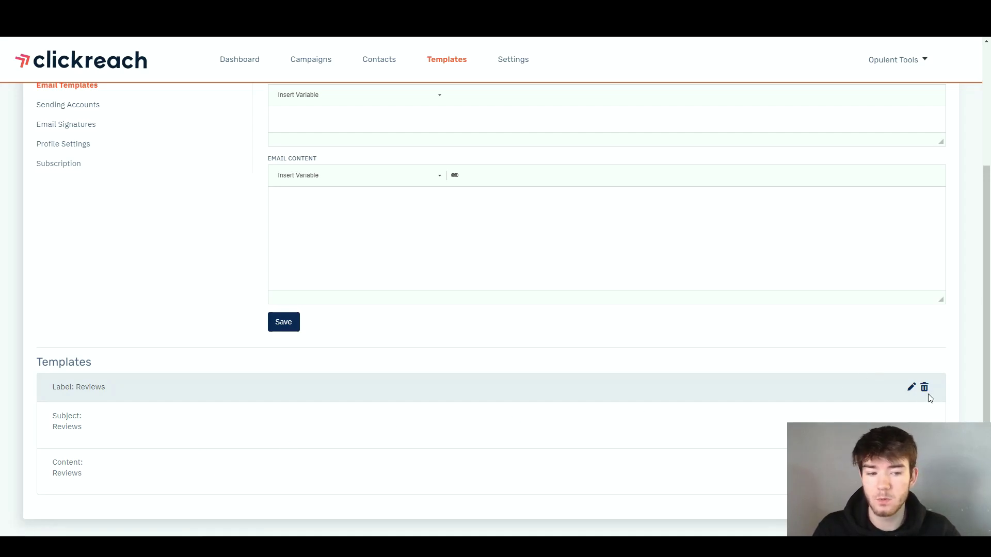
View the Sending Accounts and Email Signatures settings pages.
scroll(551, 408, "up", 1)
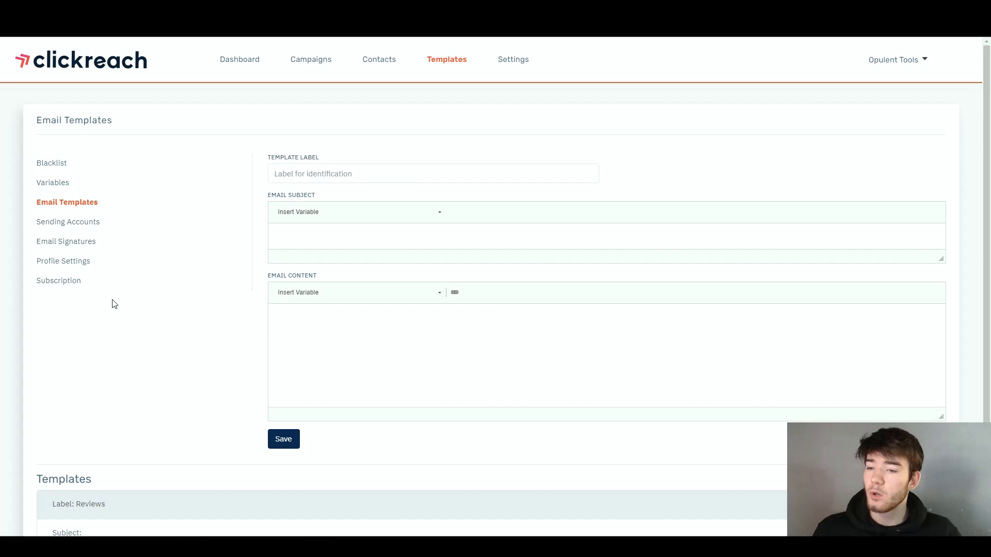
left_click(89, 224)
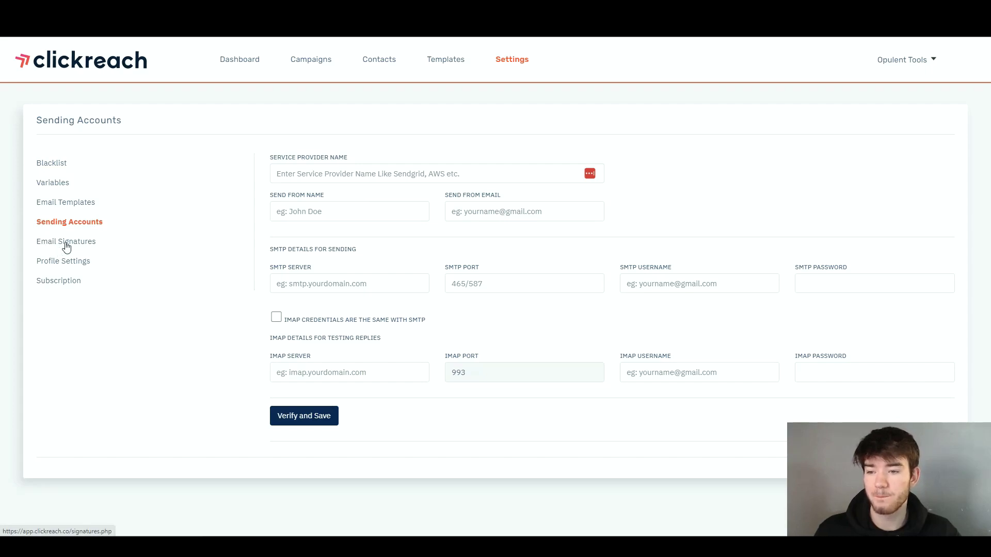
left_click(82, 248)
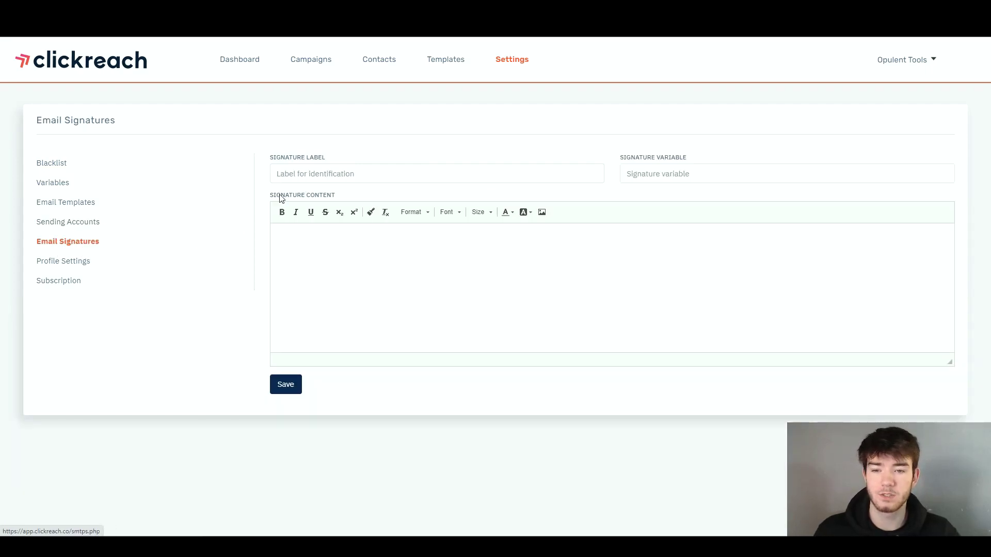
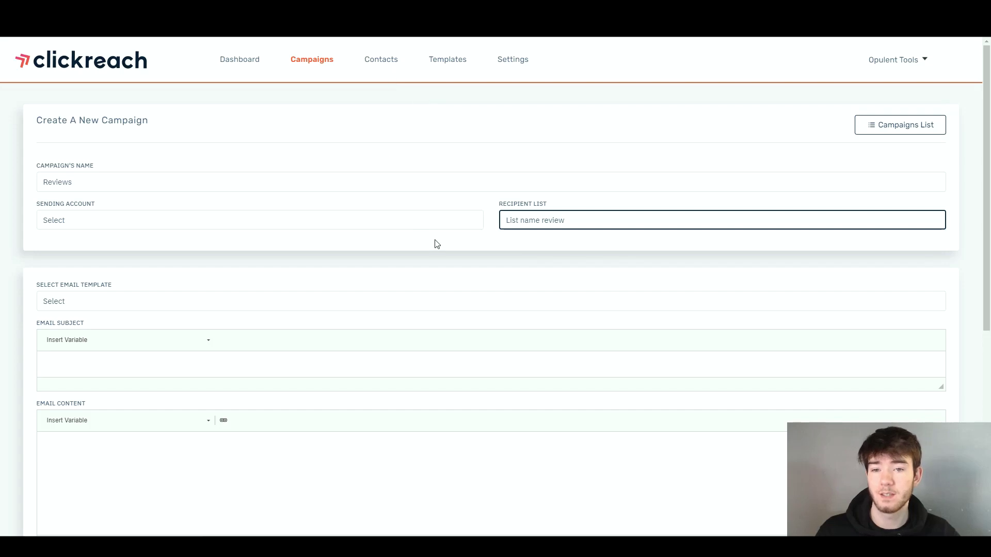
Apply the "Reviews" email template to the new campaign.
scroll(437, 244, "down", 1)
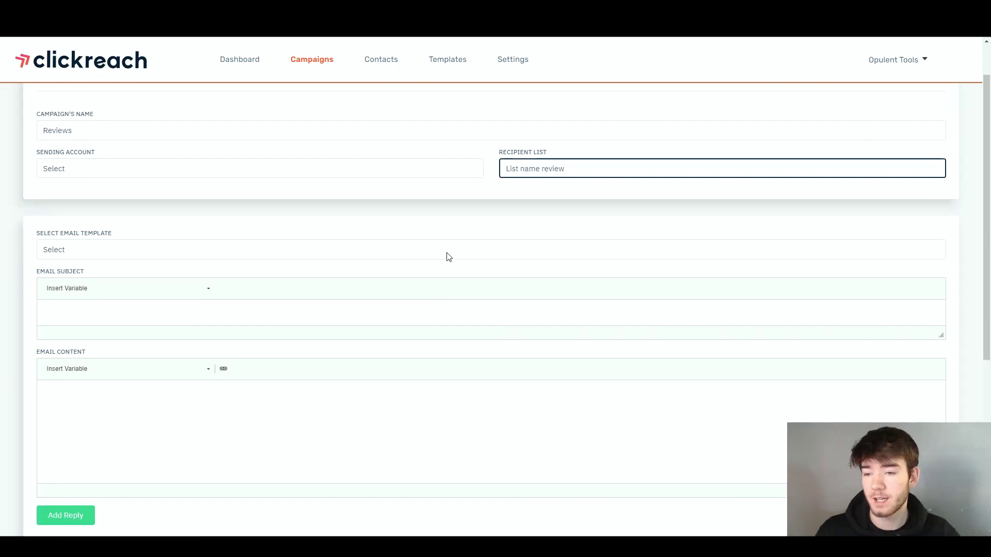
left_click(122, 255)
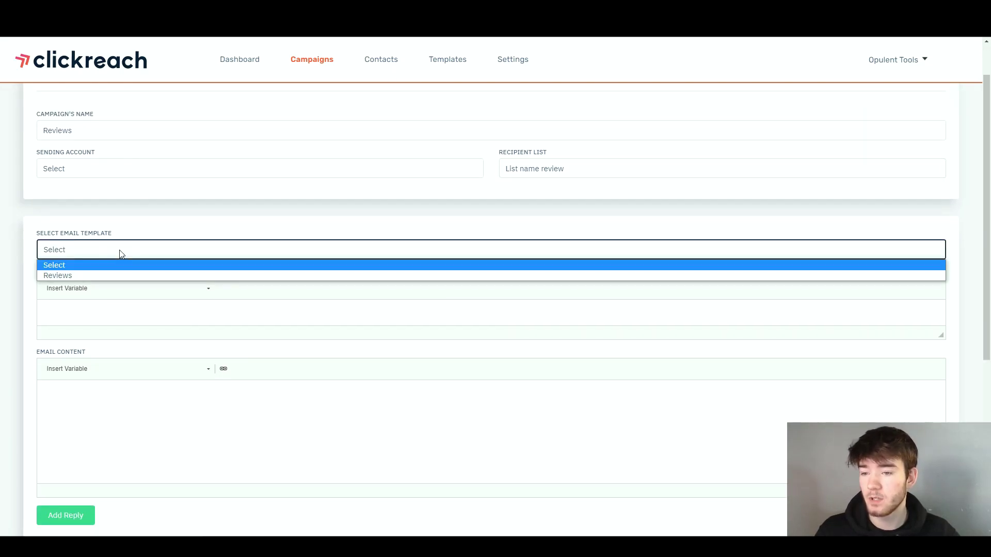
left_click(71, 277)
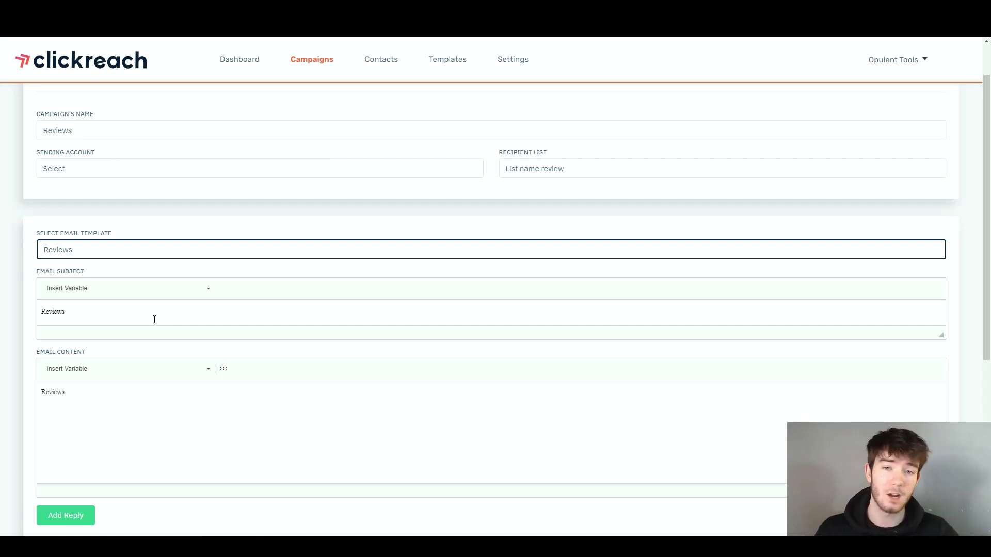
Schedule the campaign to run continuously on Monday and Wednesday from 06:00 pm to 08:00 pm, and save it.
scroll(154, 319, "down", 2)
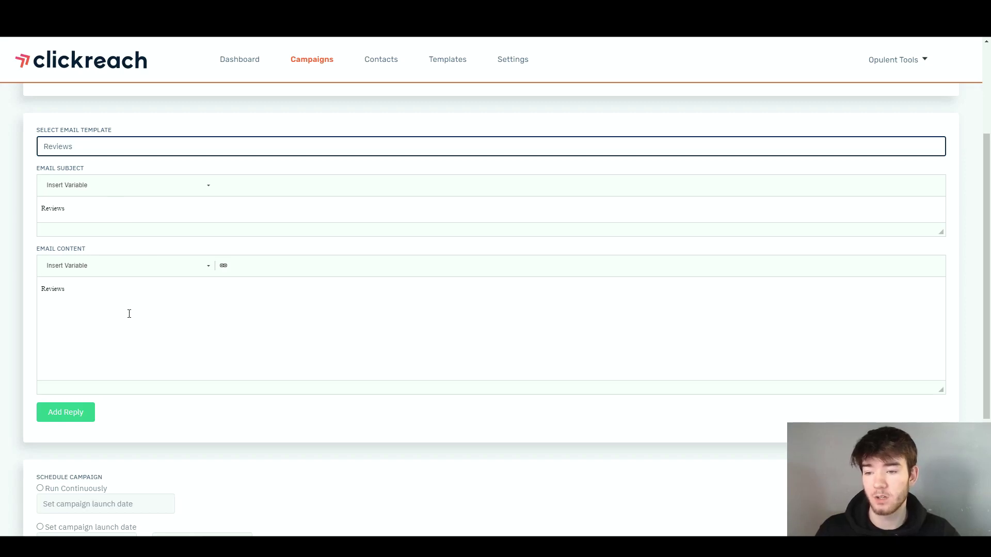
scroll(133, 313, "down", 4)
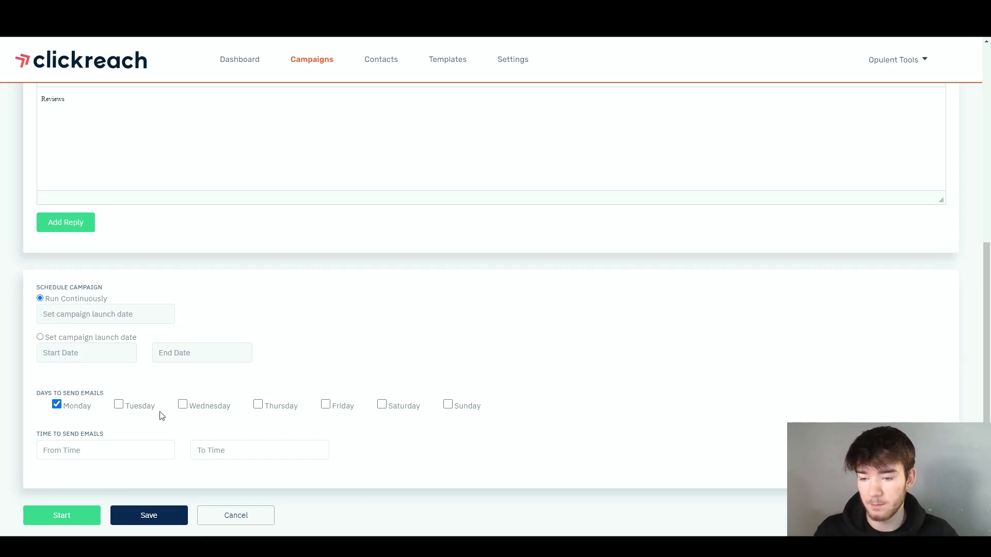
left_click(182, 404)
left_click(104, 449)
left_click(52, 397)
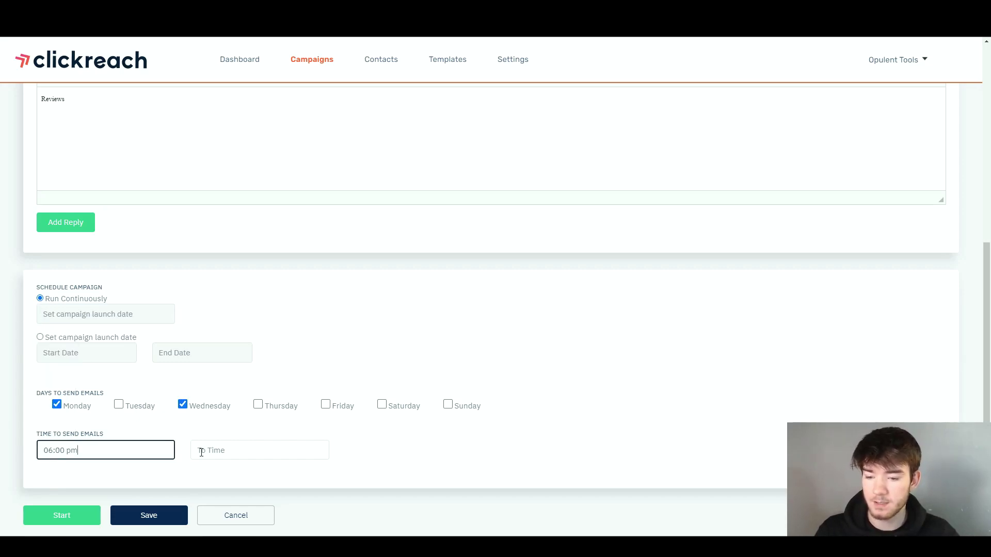
left_click(201, 452)
left_click(212, 421)
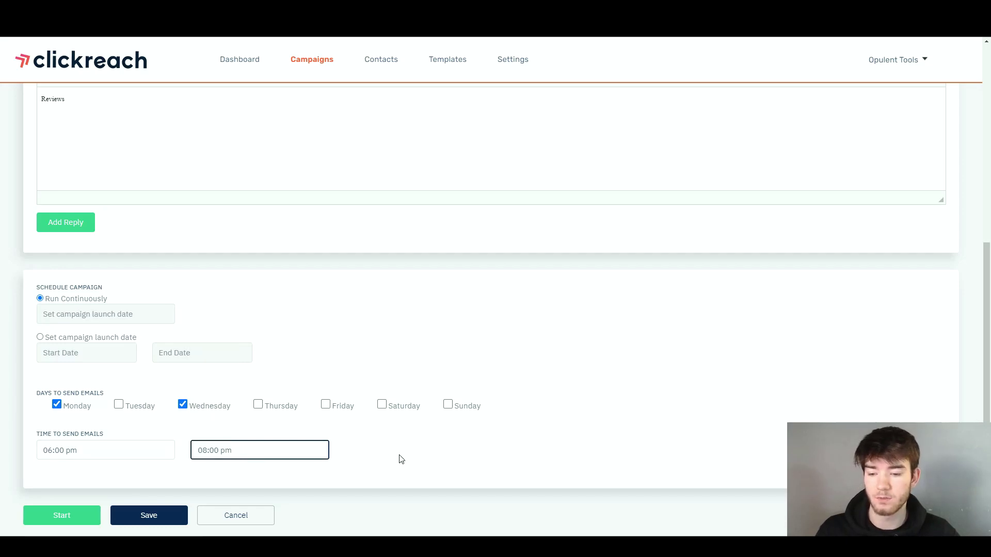
left_click(164, 515)
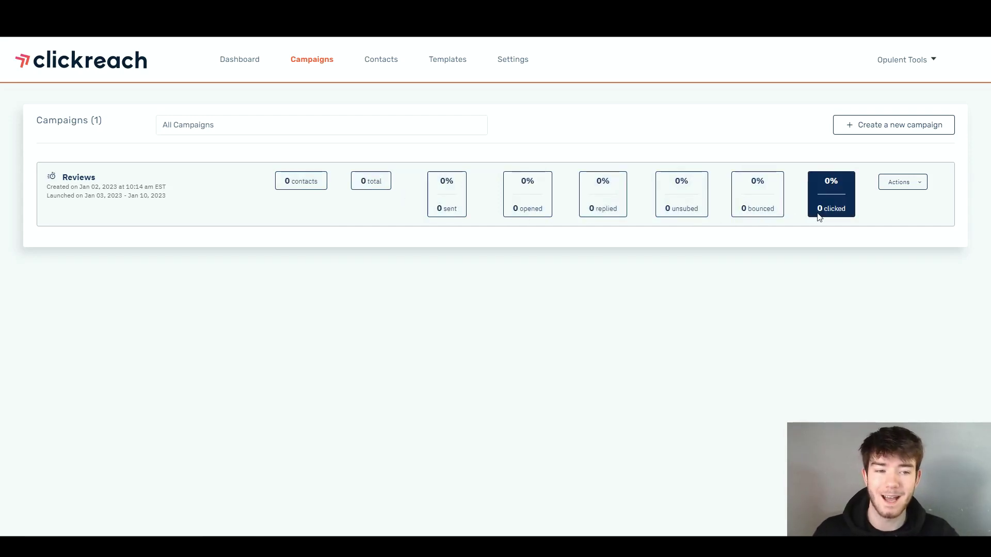
Check which actions are available for the Reviews campaign in the campaigns list.
left_click(908, 181)
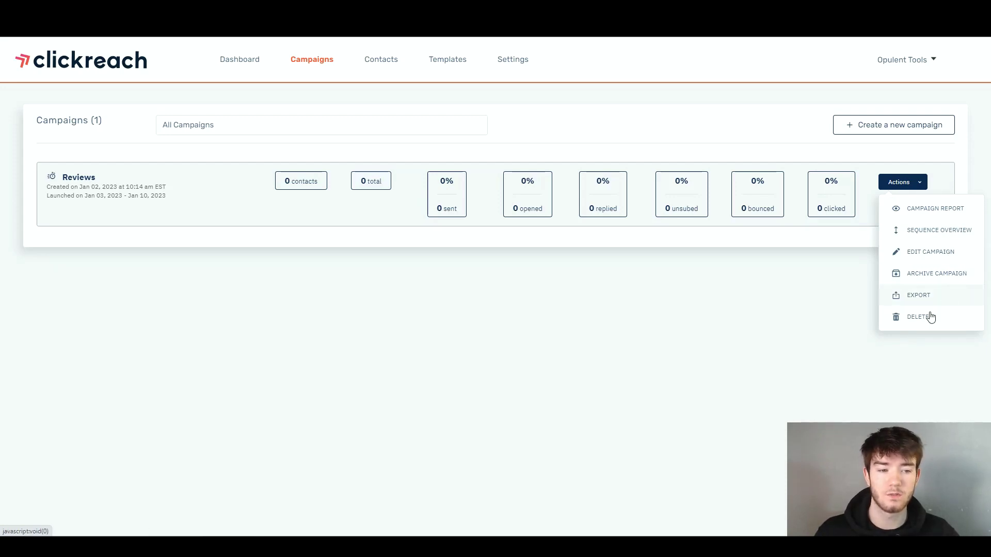
left_click(712, 325)
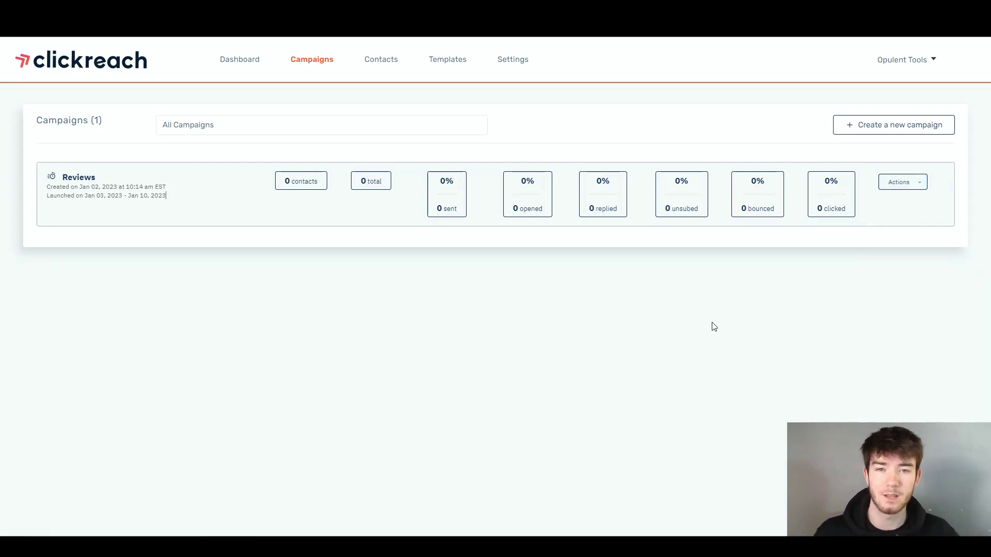